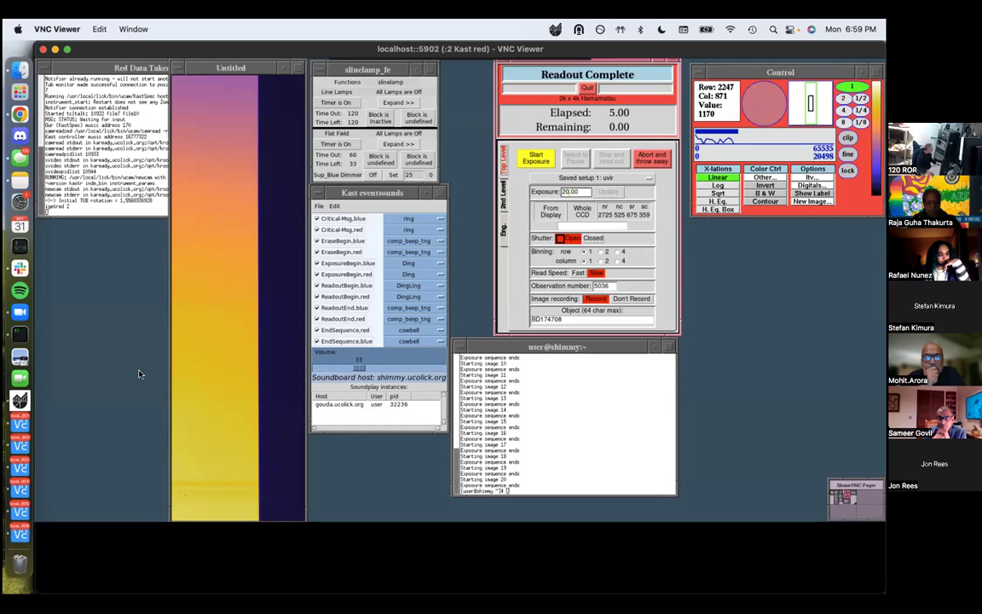
Step: Switch to the localhost:5903 guider session and scroll its coords target list past BD174708
left_click(9, 430)
left_click(5, 456)
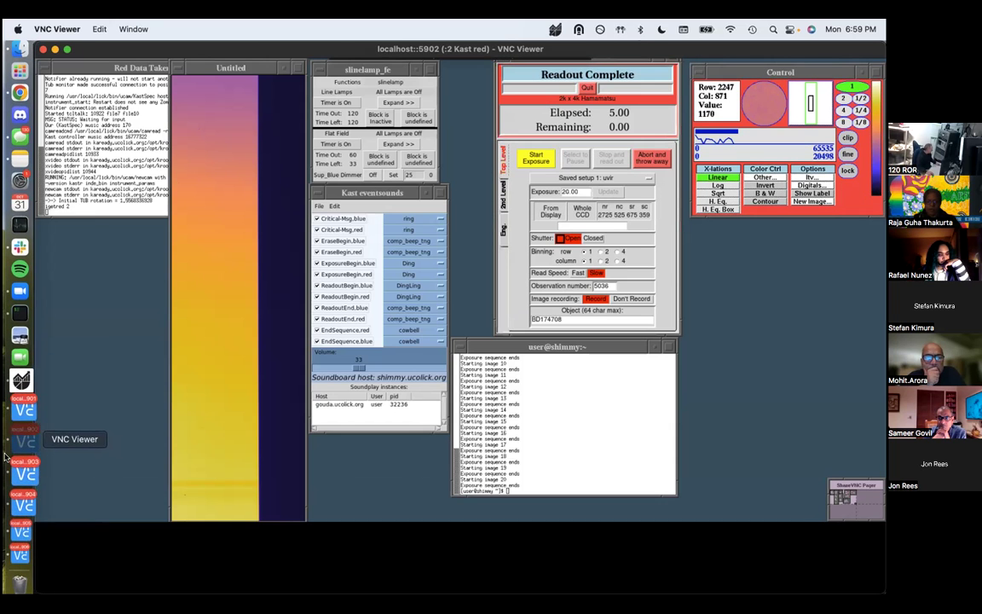
left_click(5, 466)
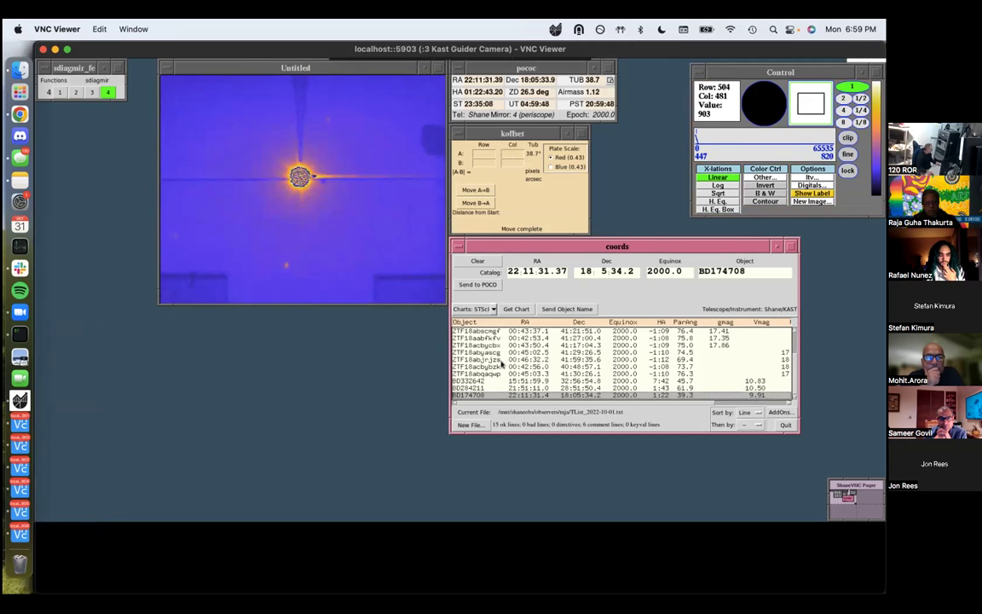
scroll(682, 341, "up", 2)
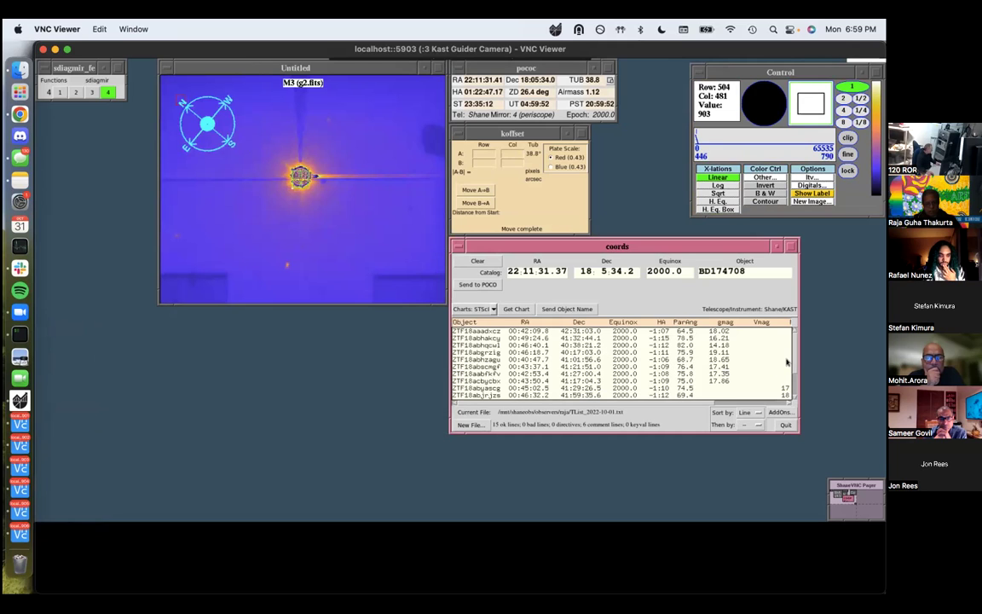
scroll(793, 373, "down", 2)
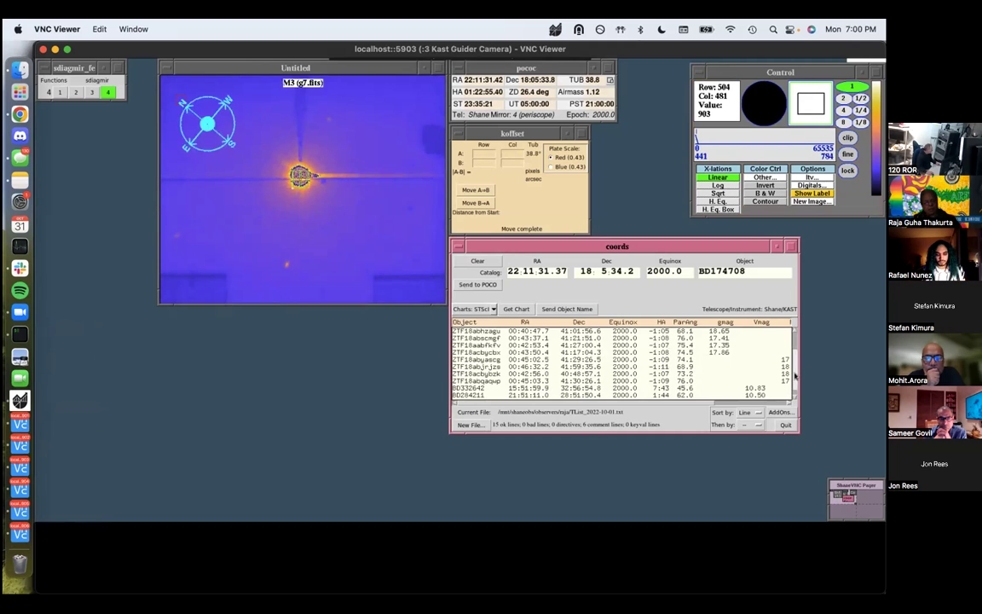
scroll(795, 358, "up", 4)
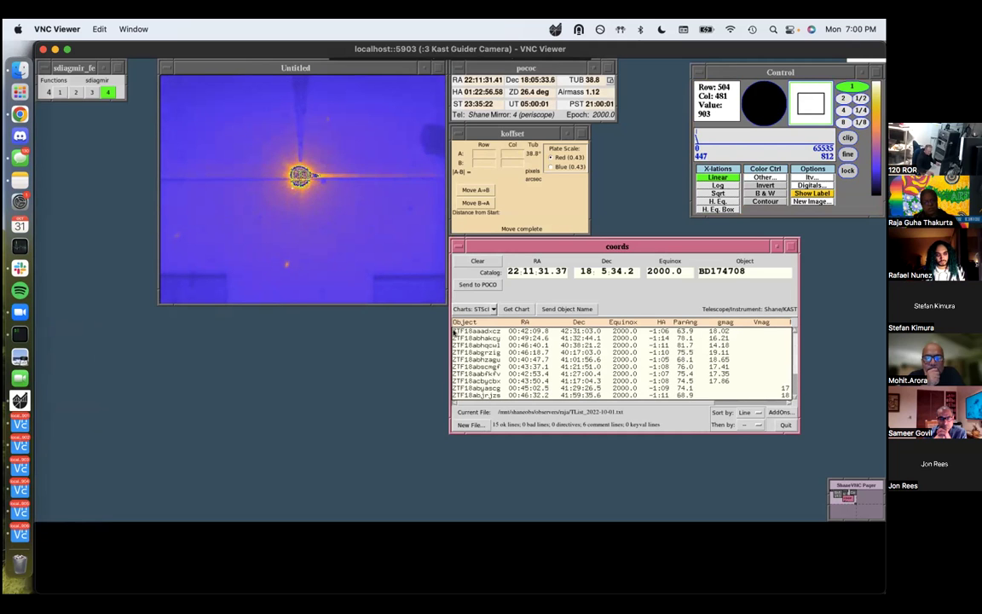
left_click(7, 424)
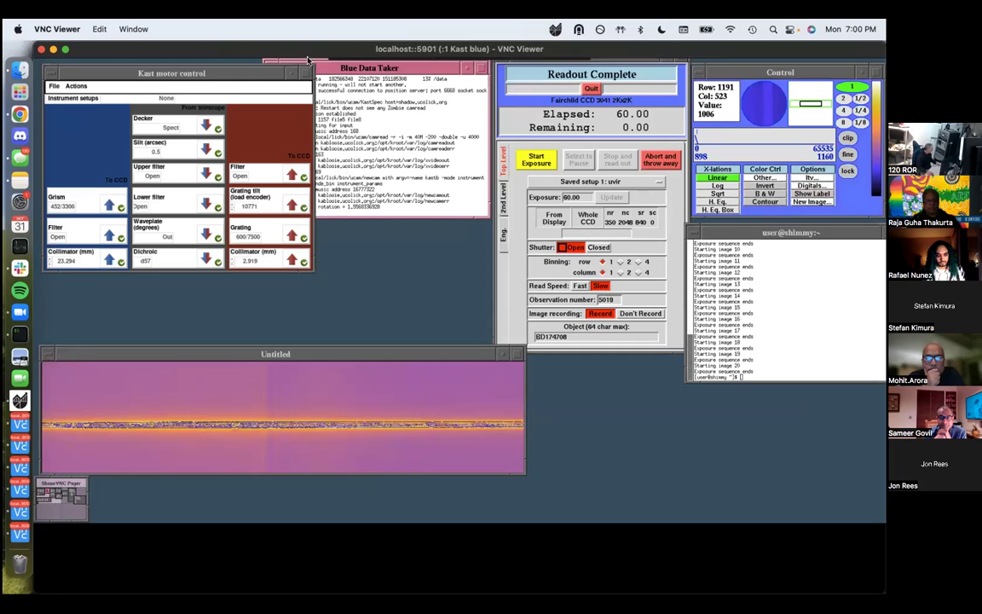
Step: Set the Kast blue-side slit width to 2.0 arcsec in Kast motor control
left_click(143, 150)
left_click(145, 195)
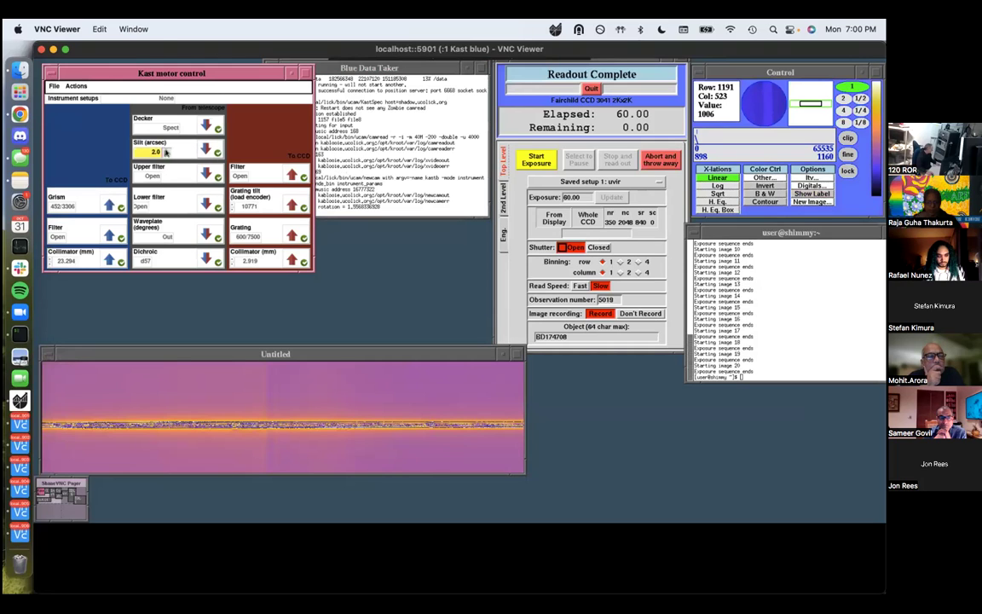
left_click(19, 446)
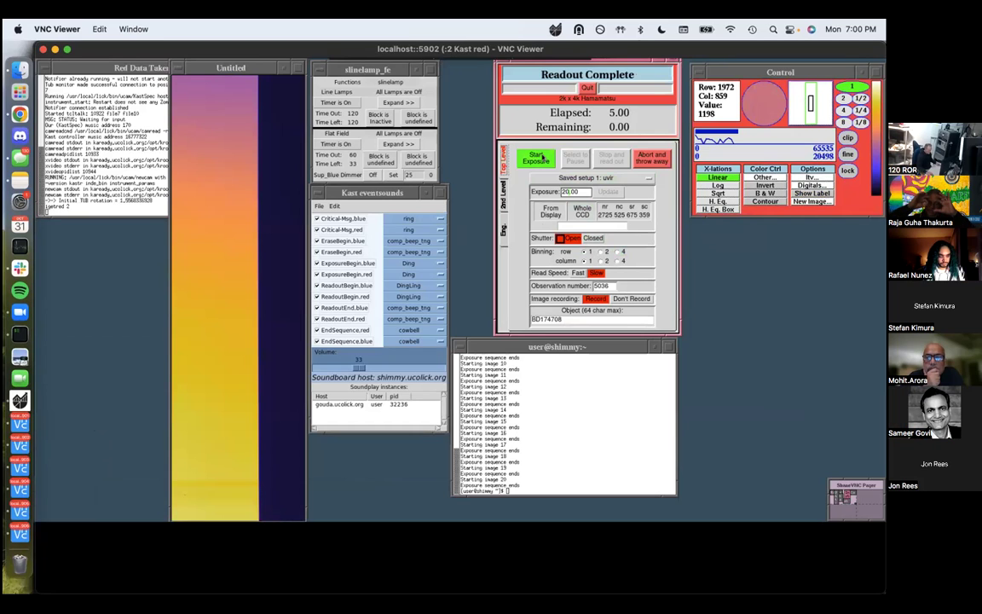
Step: Start the 20-second red-side exposure of BD174708, then go to the guider session
left_click(536, 156)
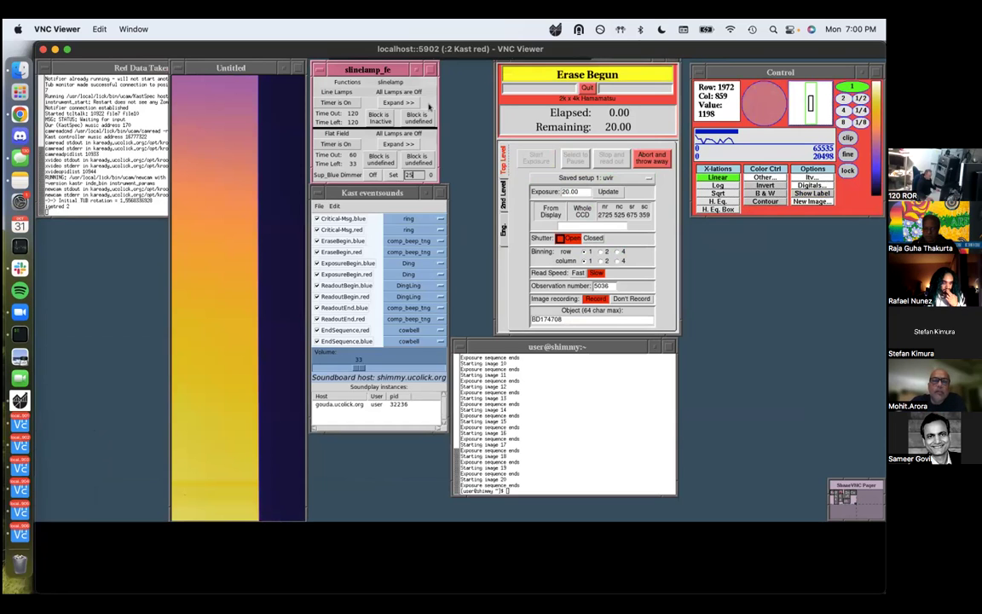
left_click(9, 436)
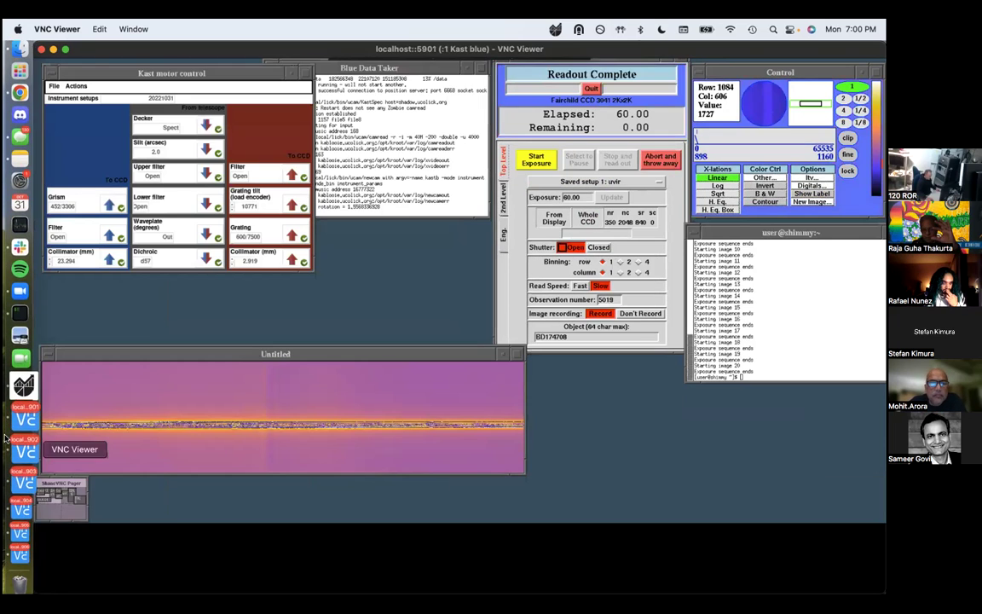
left_click(6, 443)
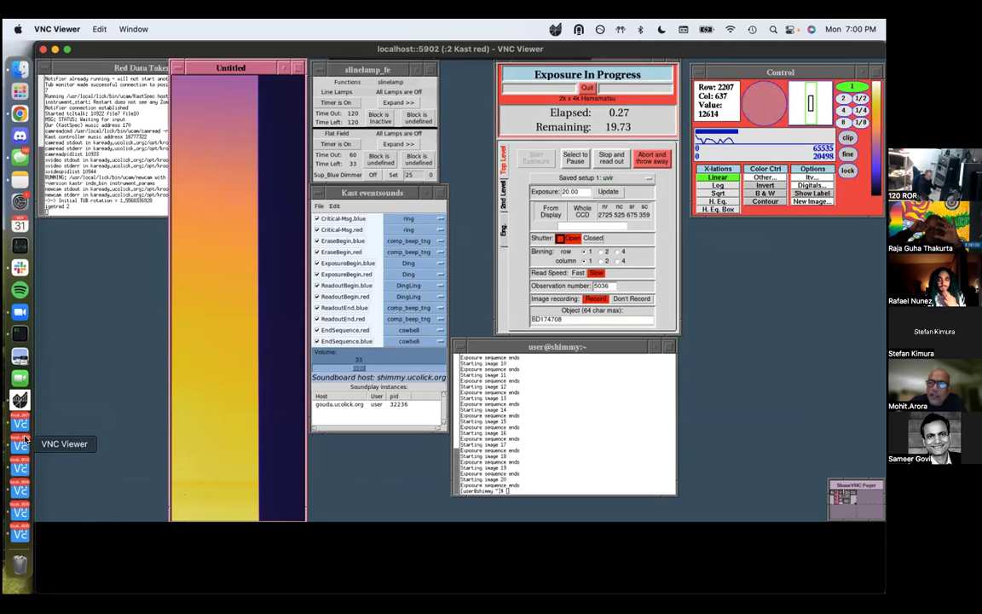
left_click(10, 467)
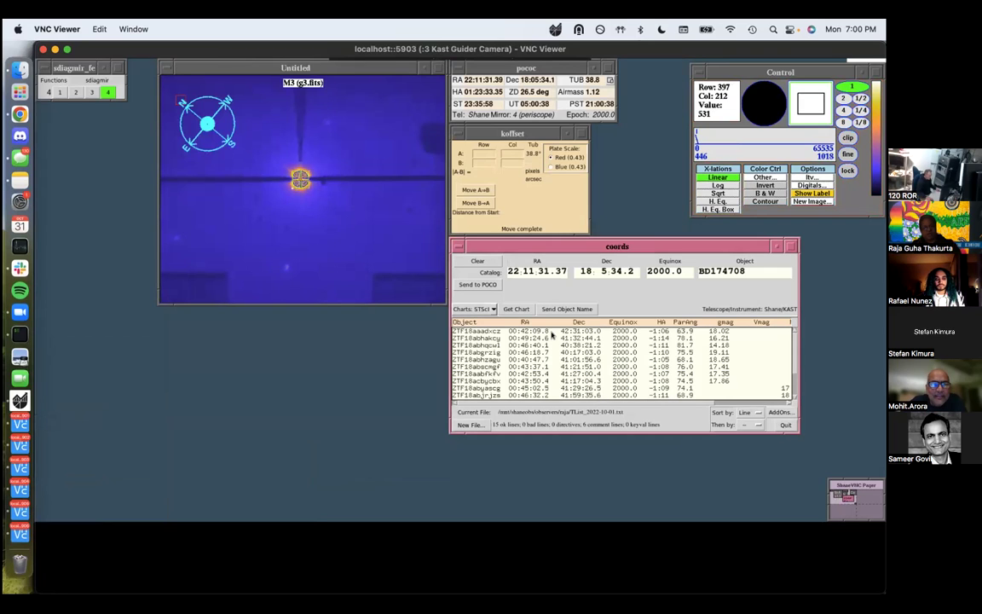
Step: Review the guider image and scroll the coords object list to BD174708 and back
scroll(553, 335, "down", 3)
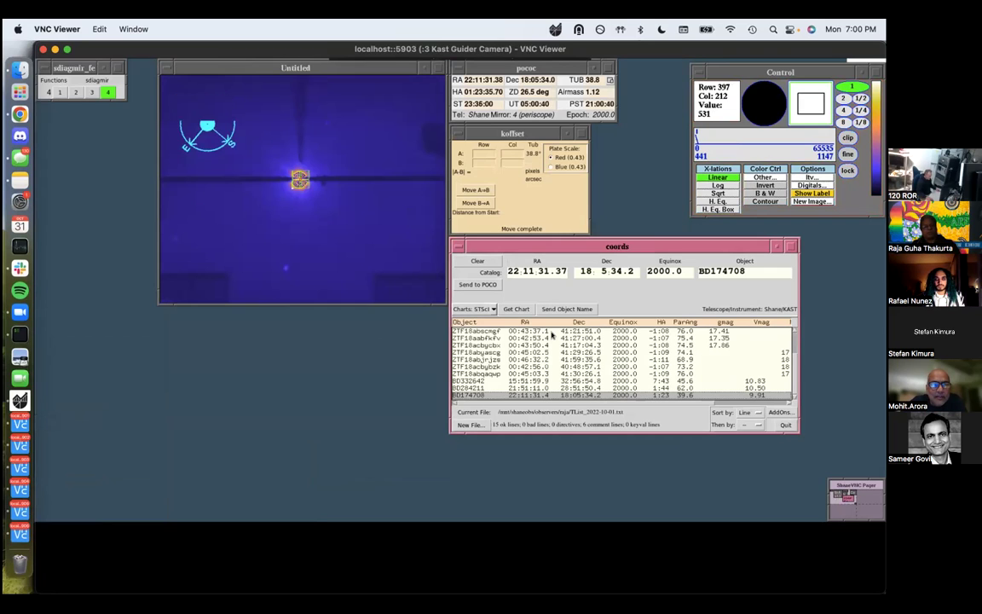
scroll(552, 335, "up", 3)
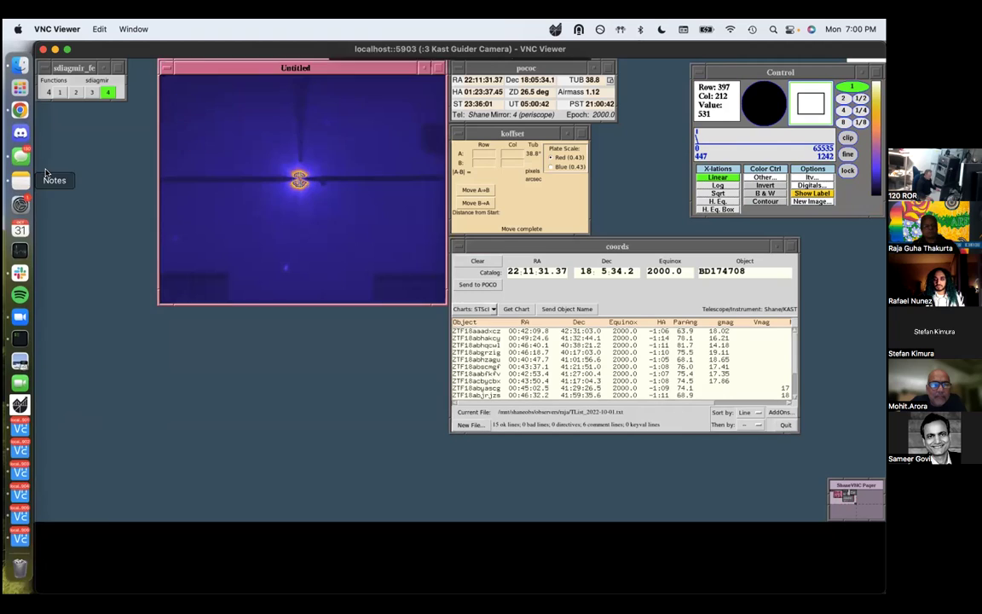
left_click(14, 118)
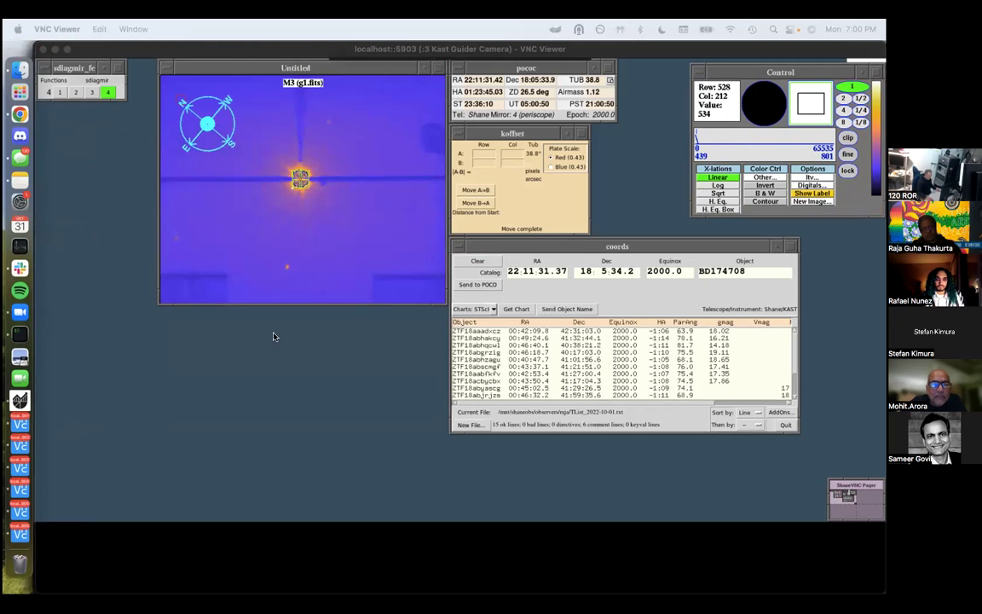
left_click(534, 373)
scroll(536, 373, "down", 2)
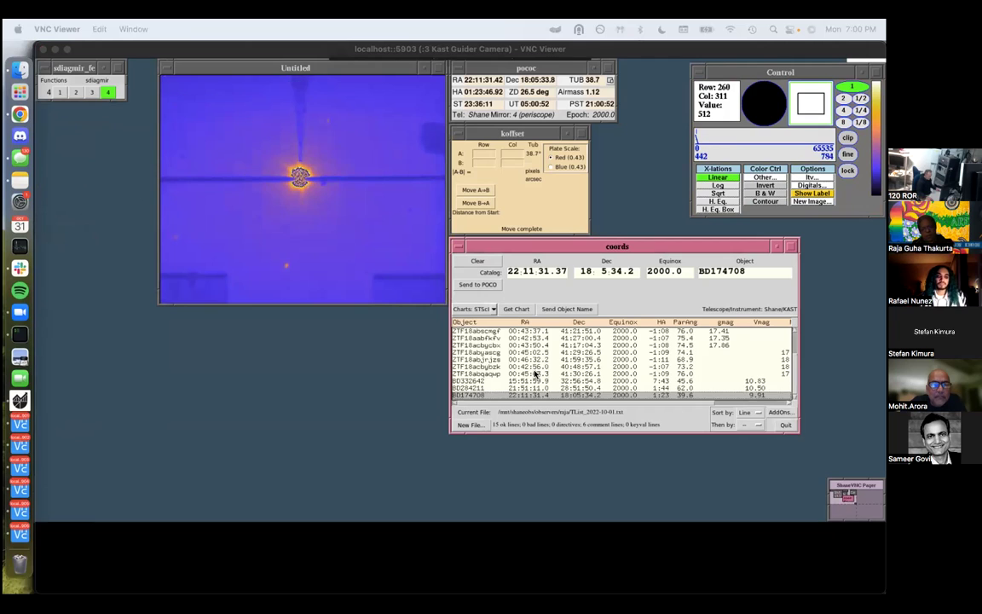
scroll(535, 374, "up", 2)
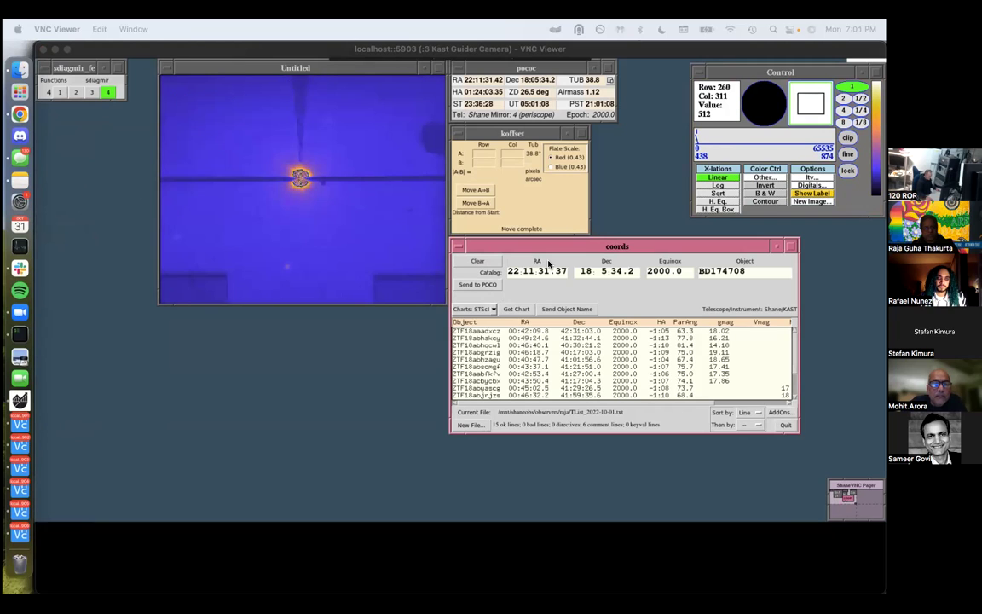
left_click(10, 424)
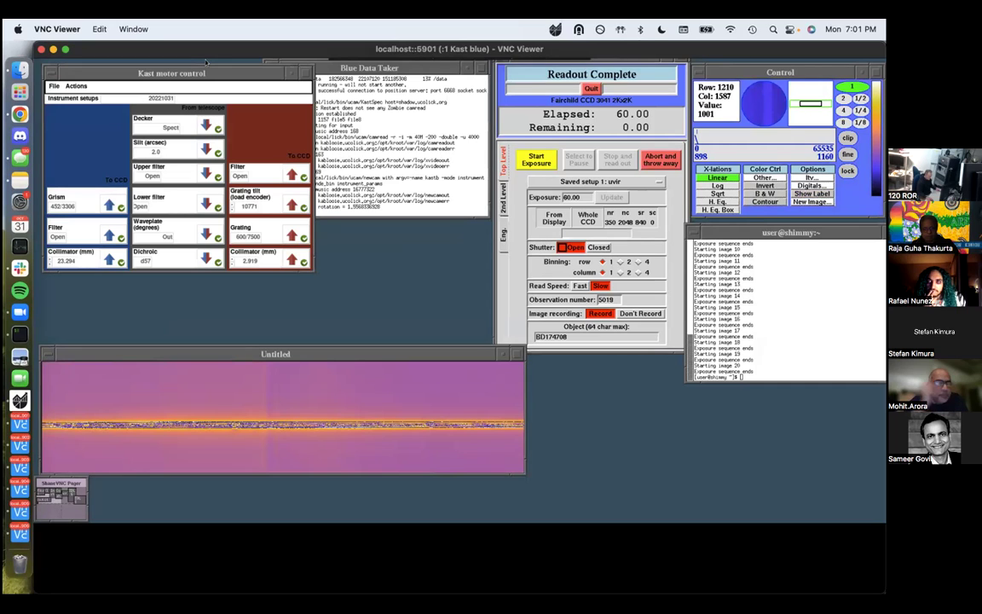
Step: Bring the Kast motor control window forward, then return to the Kast red session
left_click(260, 177)
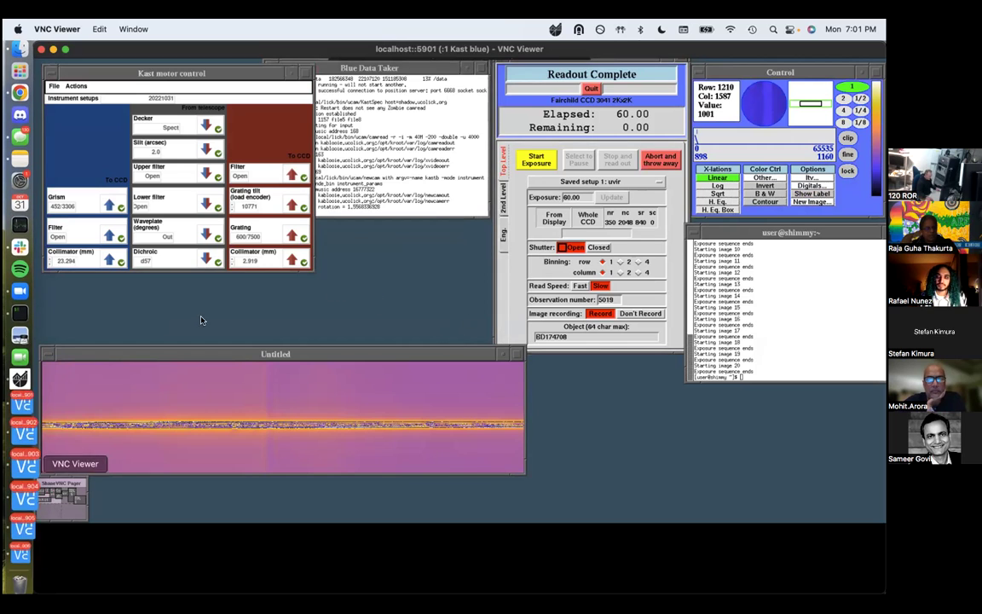
left_click(20, 443)
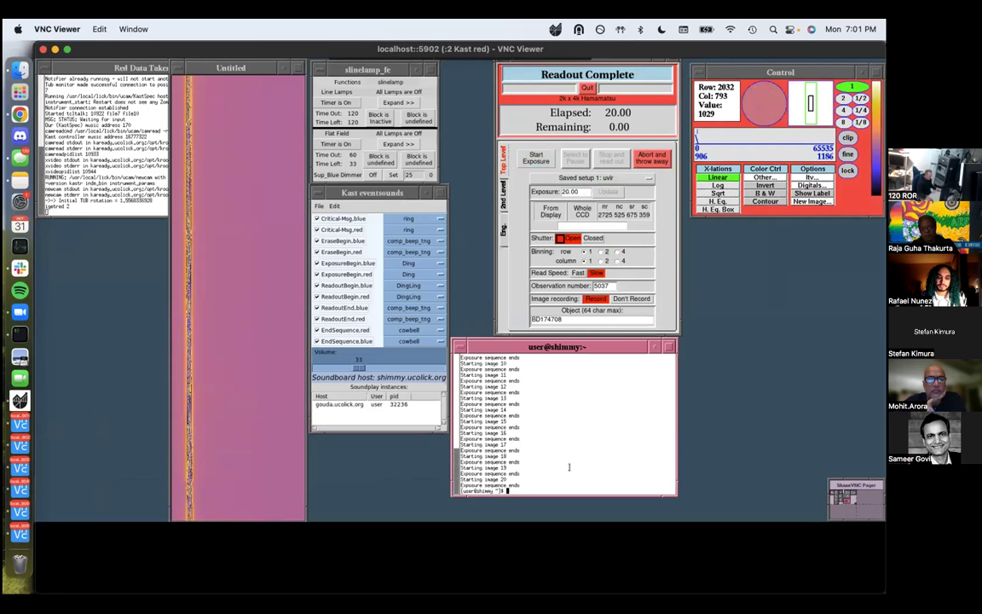
Step: Run 'ipetred 2' for two red-side exposures and briefly check a spectrum profile plot
key("Return")
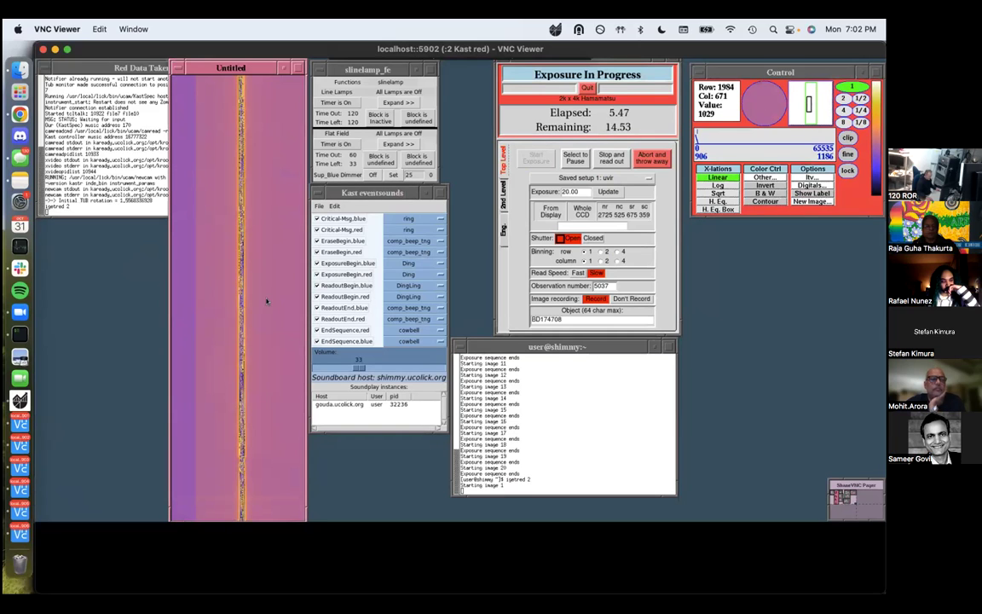
left_click(243, 177)
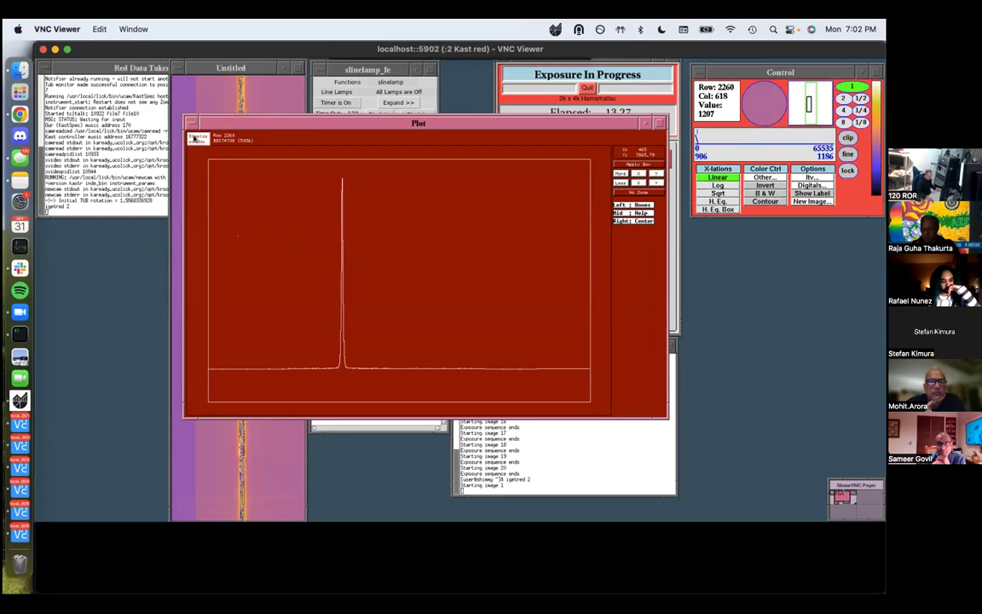
left_click(195, 137)
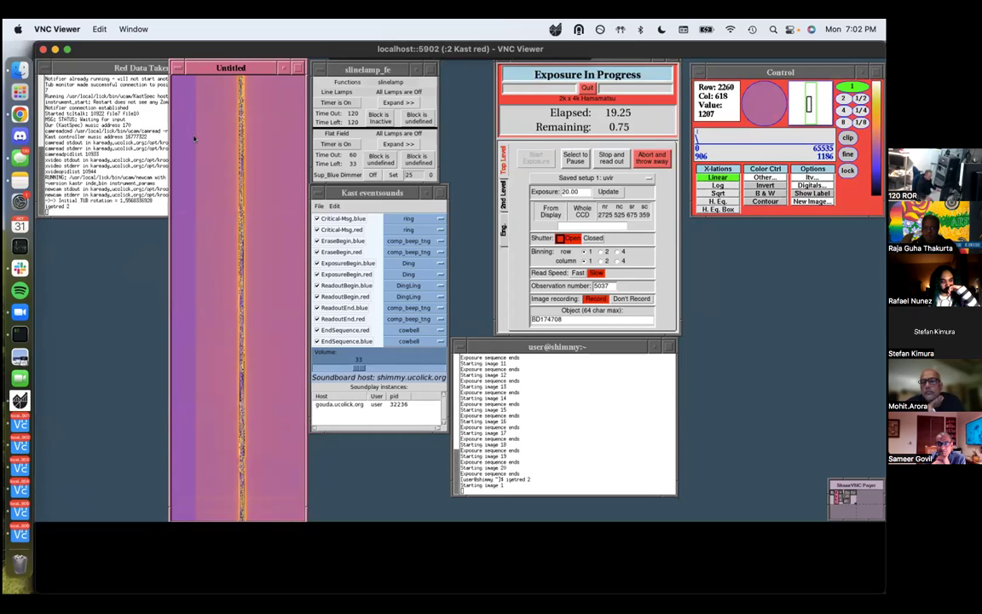
Step: In the guider session's coords window, set the RA to 21 27 17.46
left_click(23, 468)
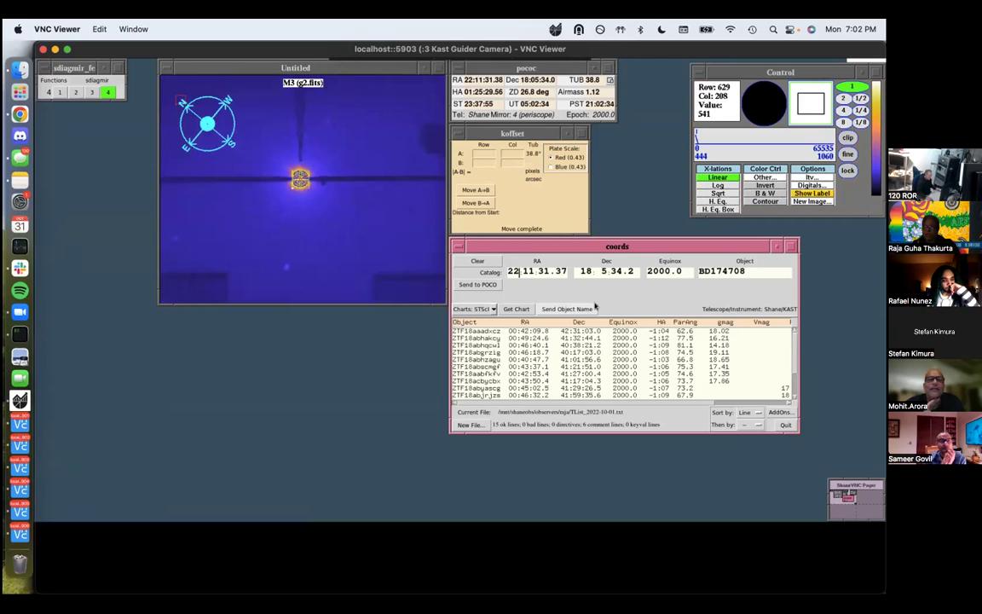
key("BackSpace")
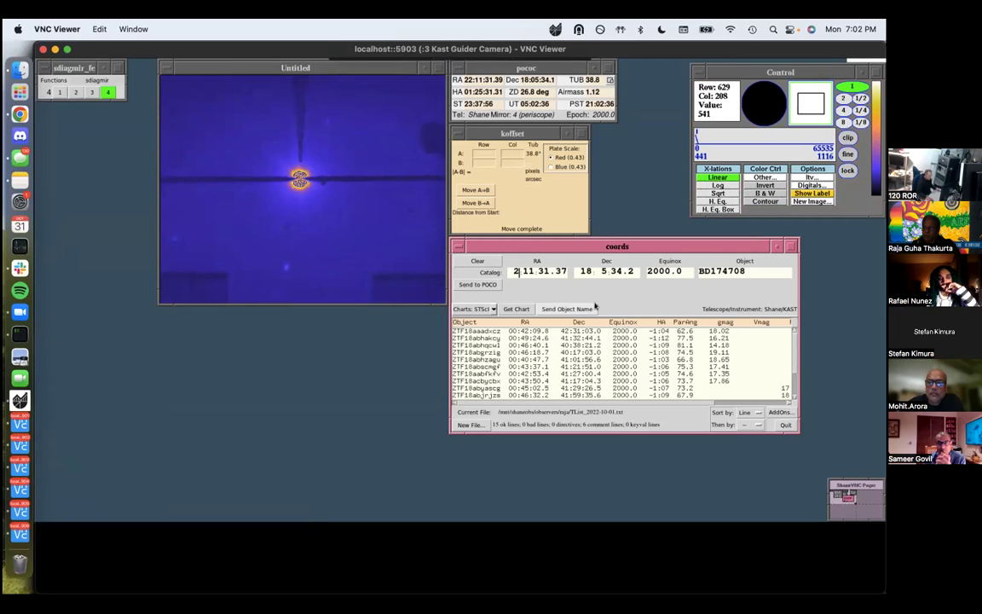
type("1")
key("Right")
key("Delete")
key("Delete")
type("37")
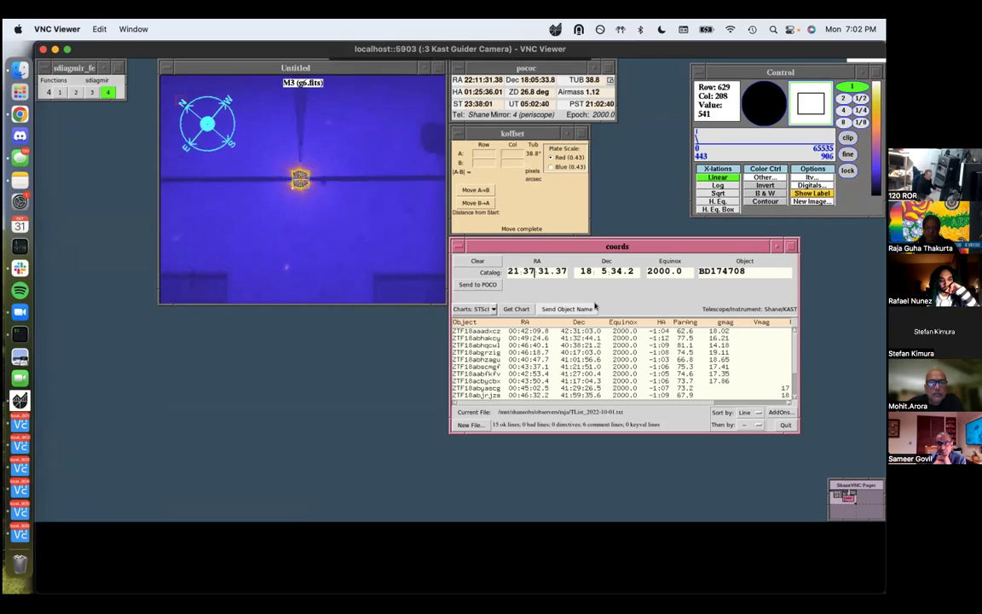
key("BackSpace")
key("BackSpace")
type("27")
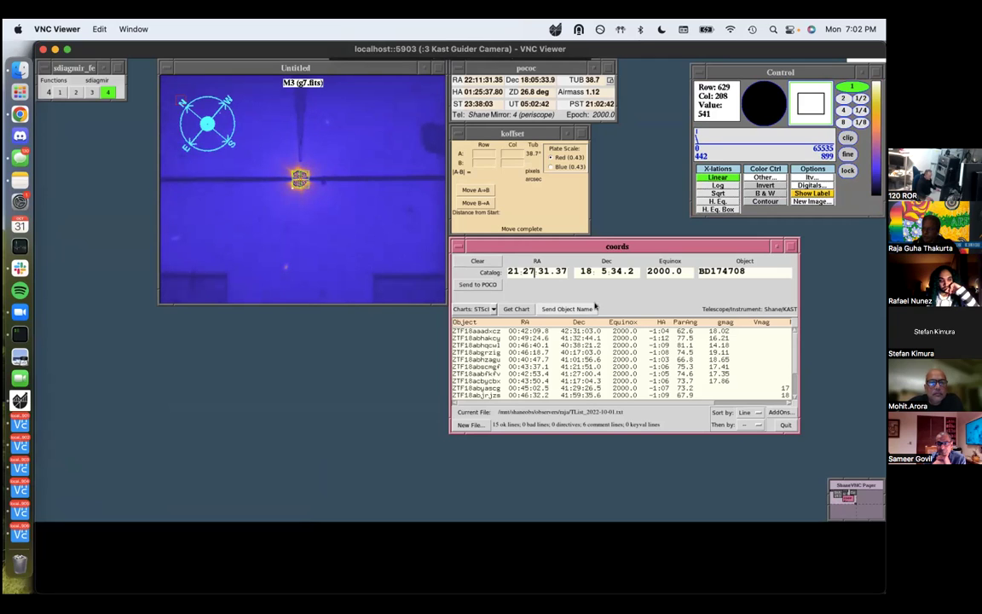
key("Delete")
key("Delete")
key("Delete")
key("Delete")
key("Delete")
type("17.46")
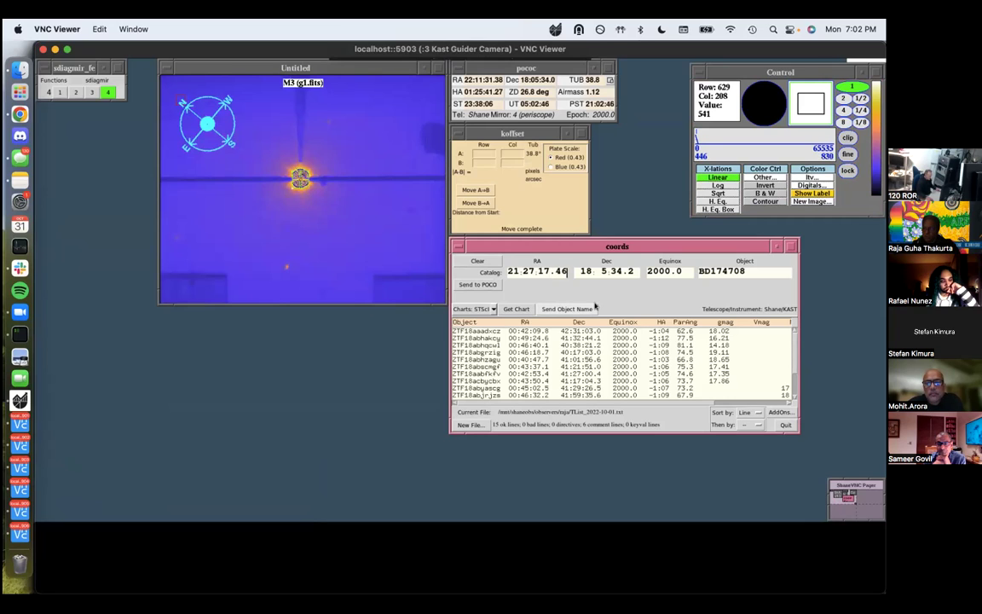
Step: Enter the Dec as 64 24 59.18
key("Tab")
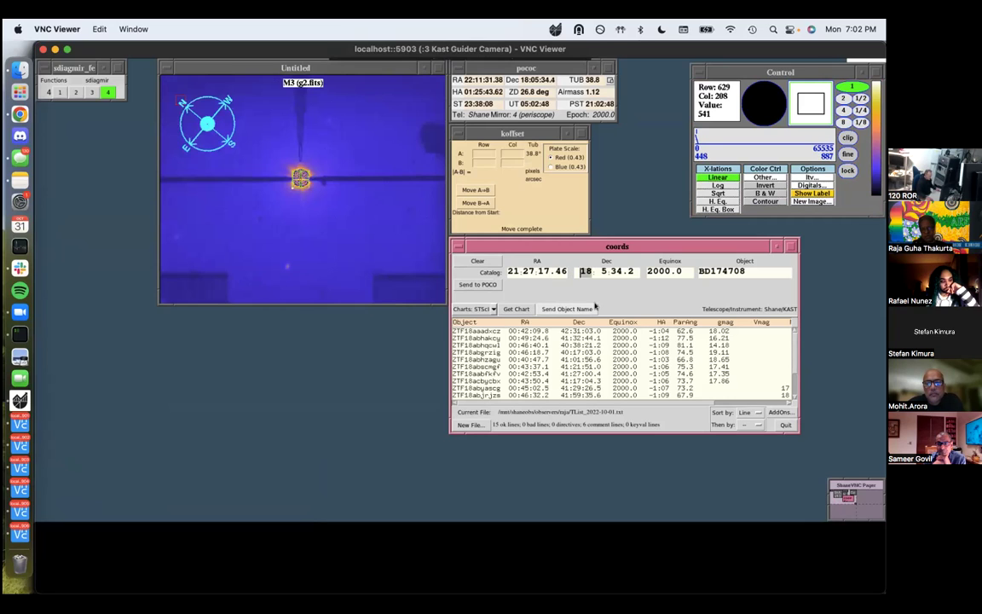
type("64")
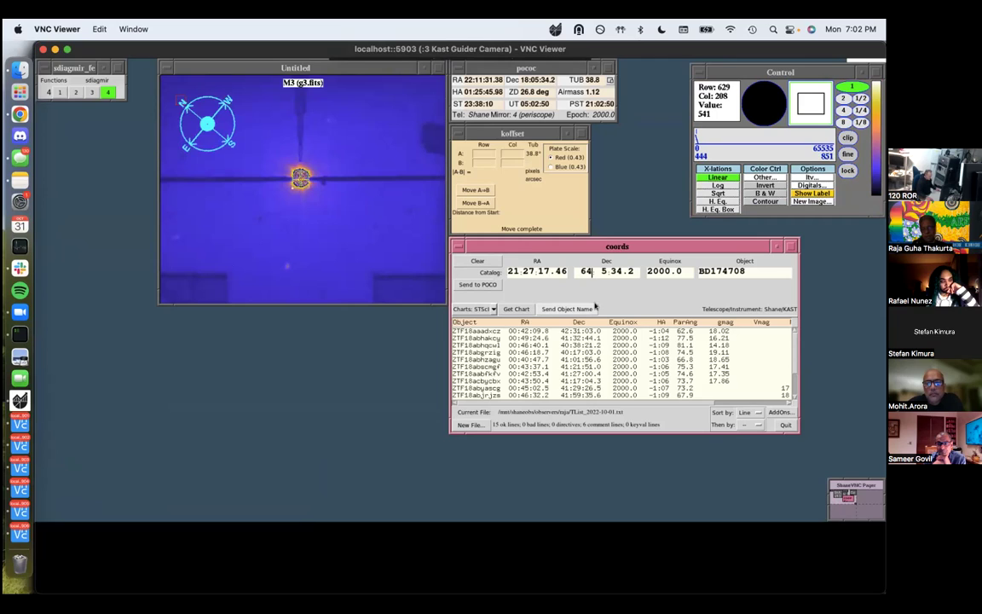
key("Tab")
type("24")
key("Tab")
type("5")
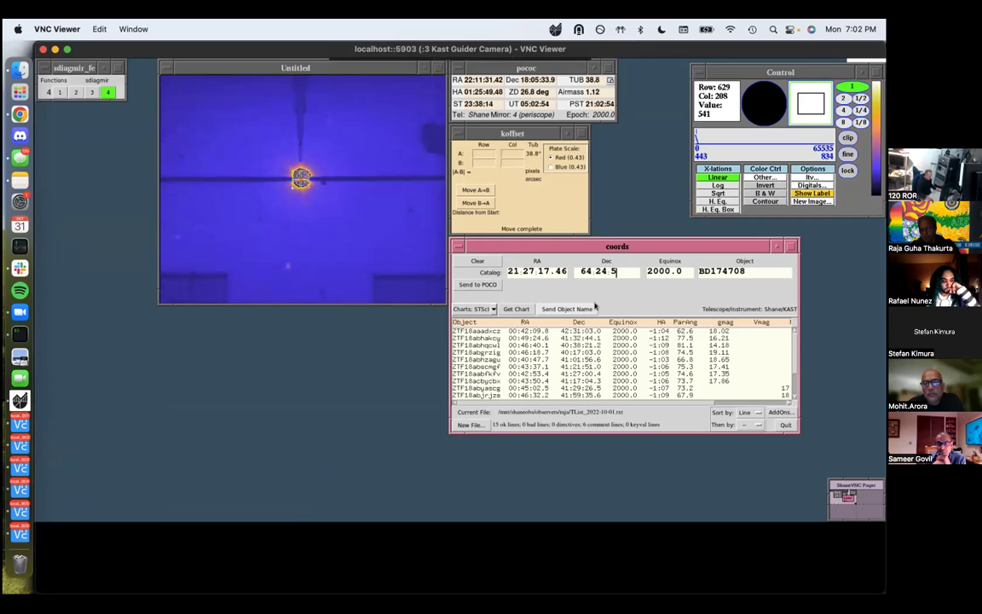
type("9.18")
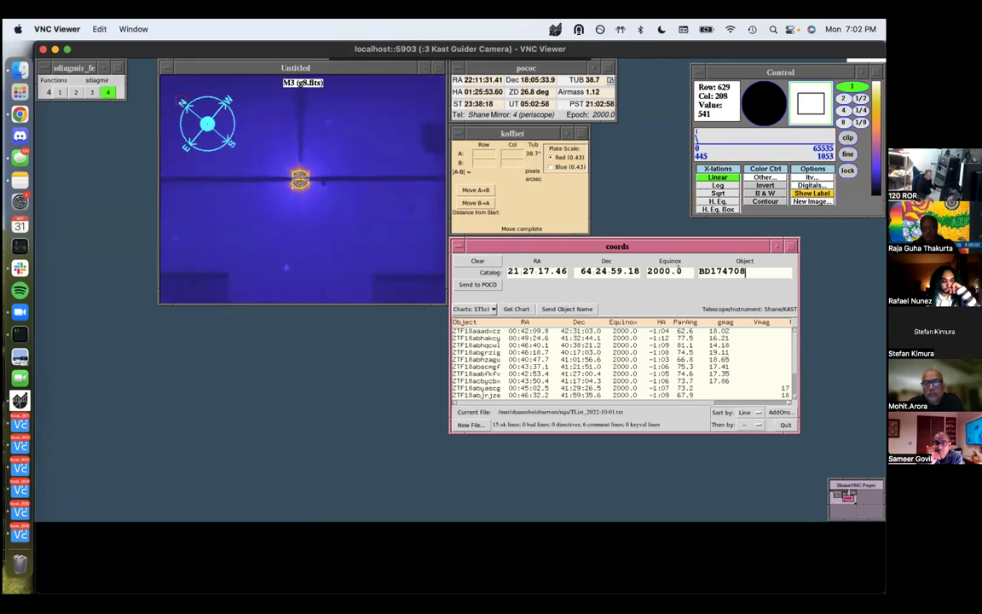
Step: Replace the object name BD174708 with ZTF19abclykm
double_click(738, 273)
key("BackSpace")
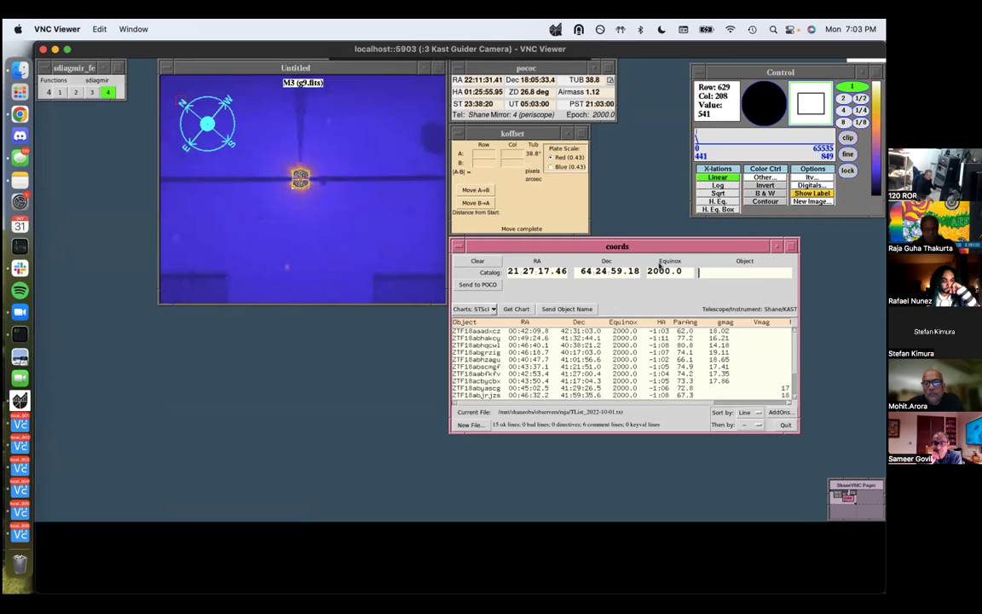
type("ZTF19")
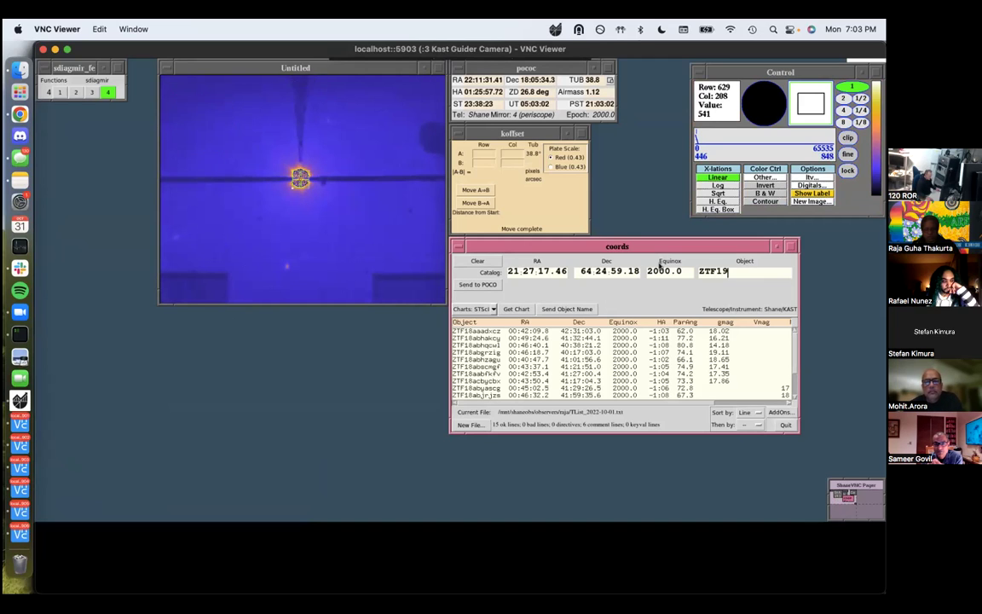
type("abcl")
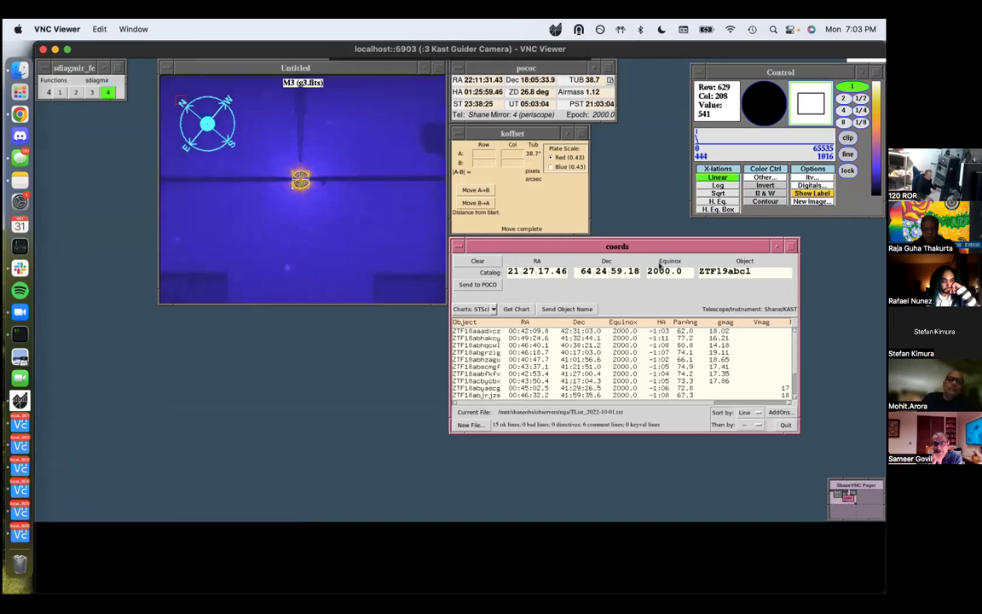
type("ykm")
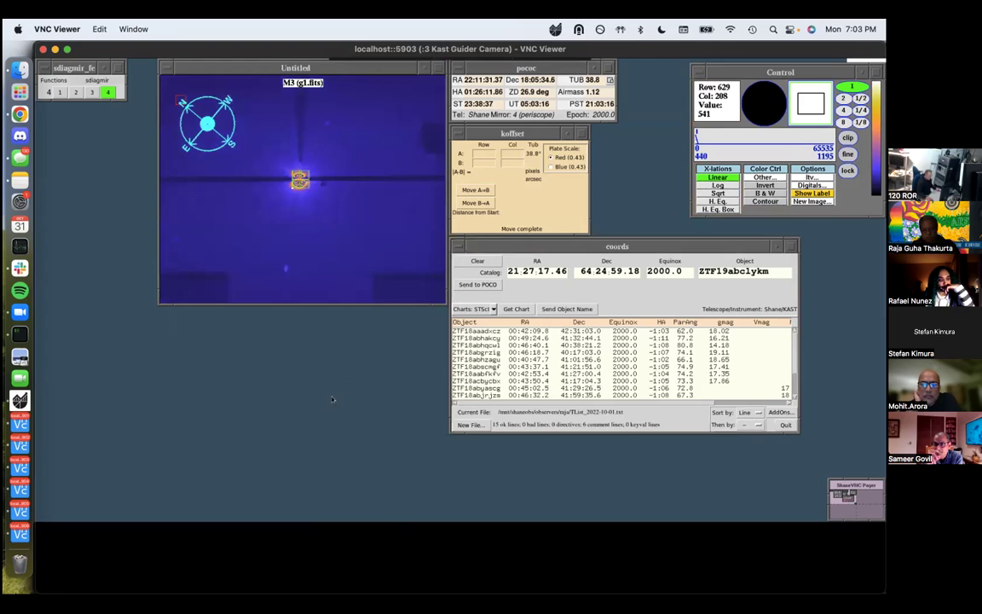
Step: Launch a new IDL window from the guider desktop's Root Menu
left_click(307, 342)
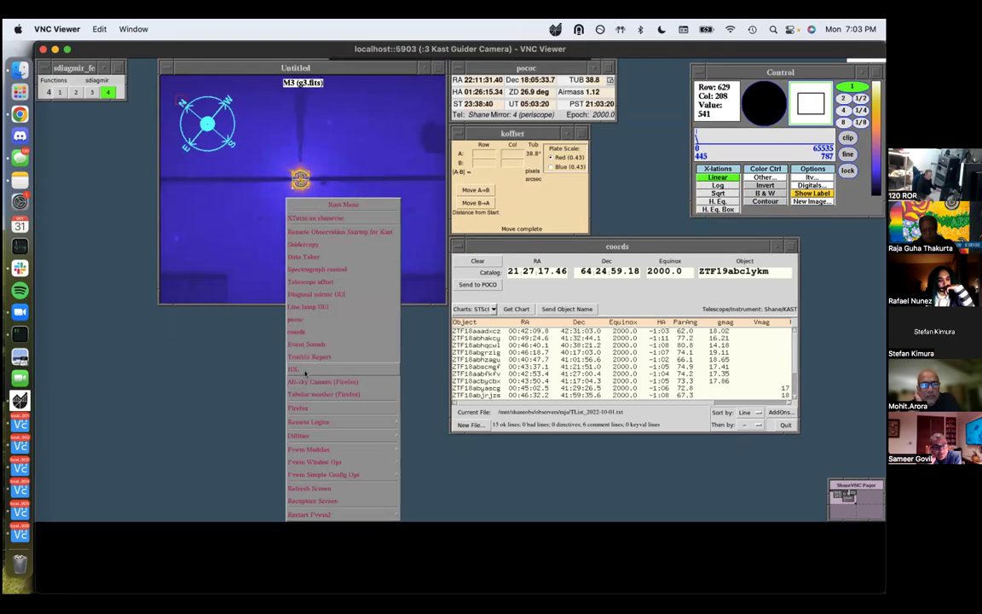
left_click(305, 370)
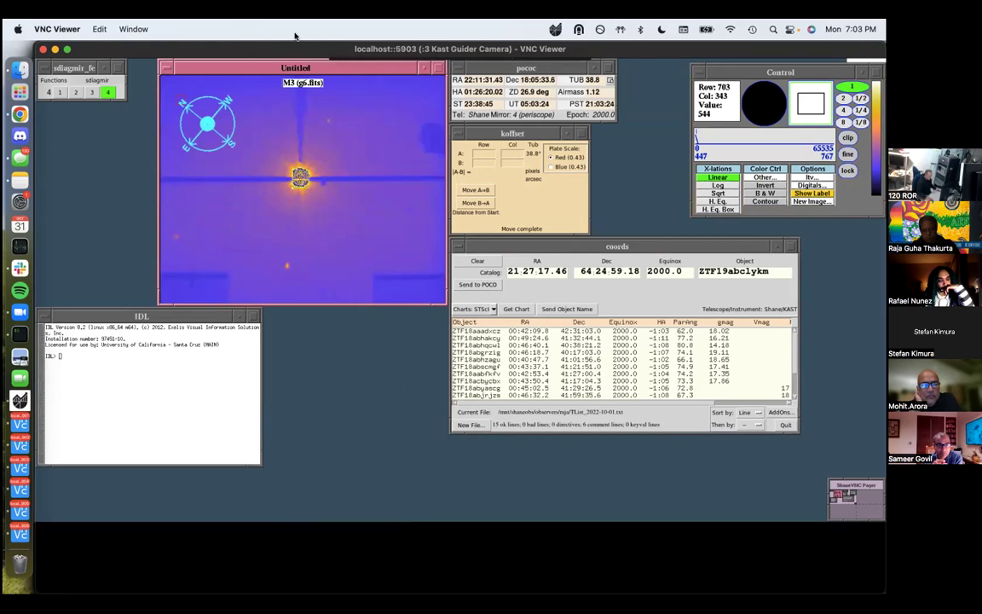
Step: Check that the Kast red two-image sequence finished, then return to the guider session
left_click(21, 446)
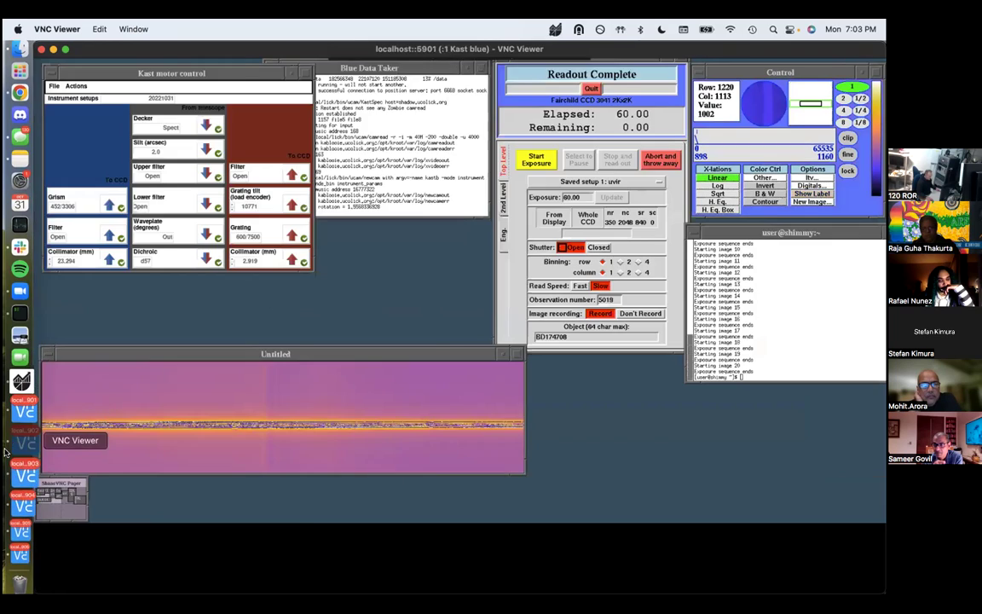
left_click(20, 423)
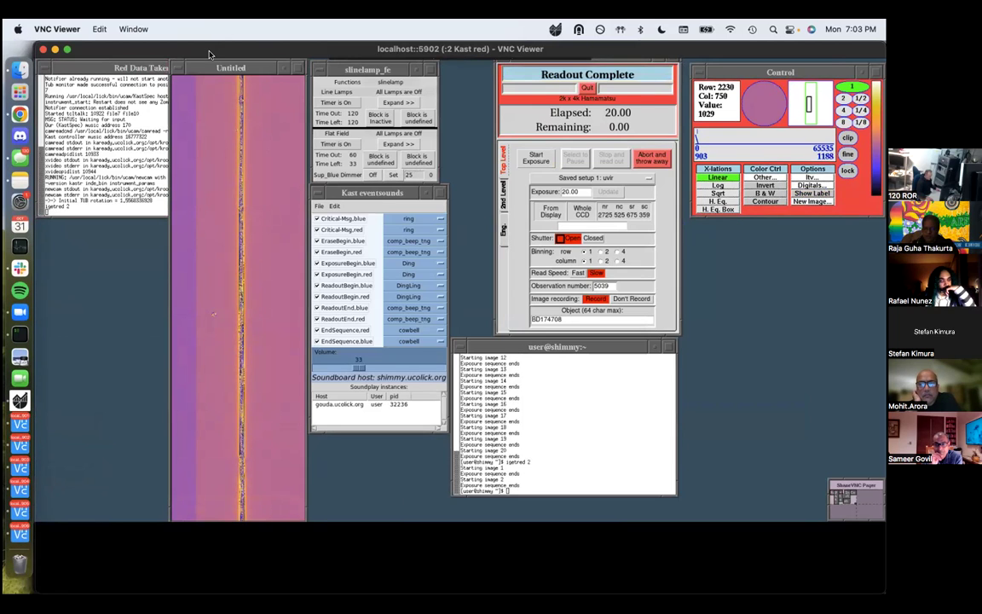
left_click(20, 464)
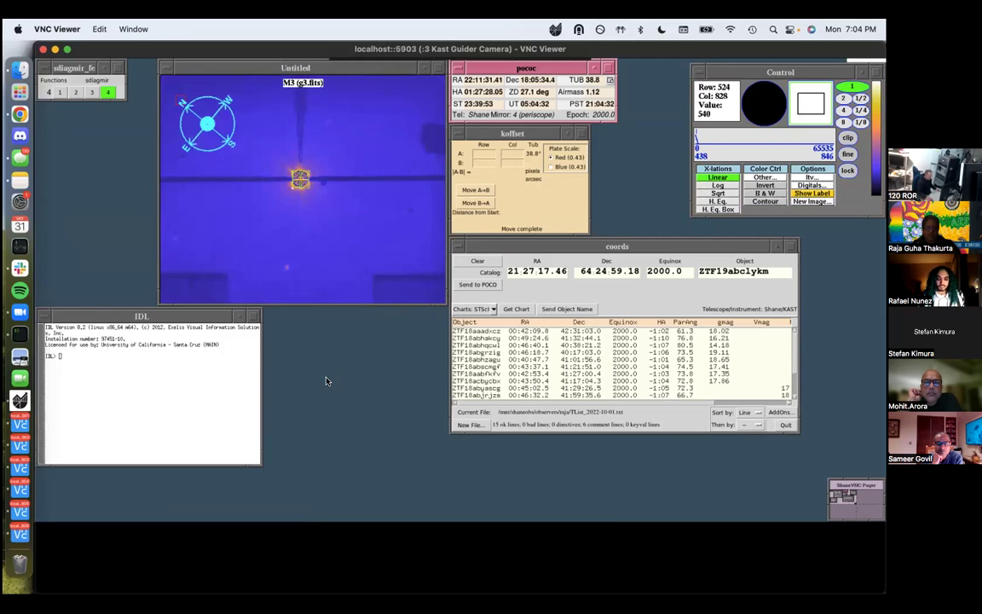
Step: Run the pa command in the IDL window
left_click(204, 377)
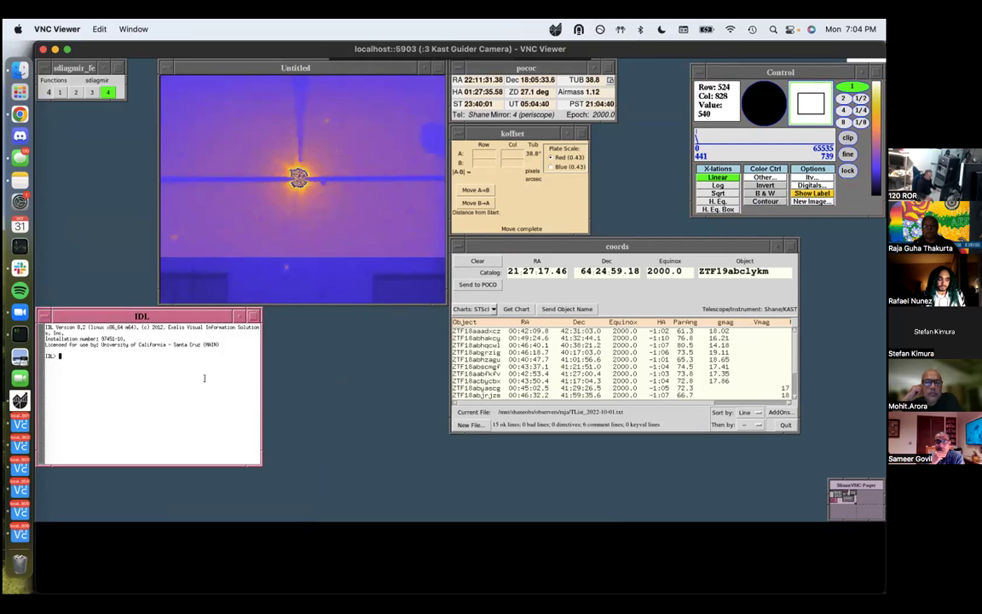
type("pa")
key("Return")
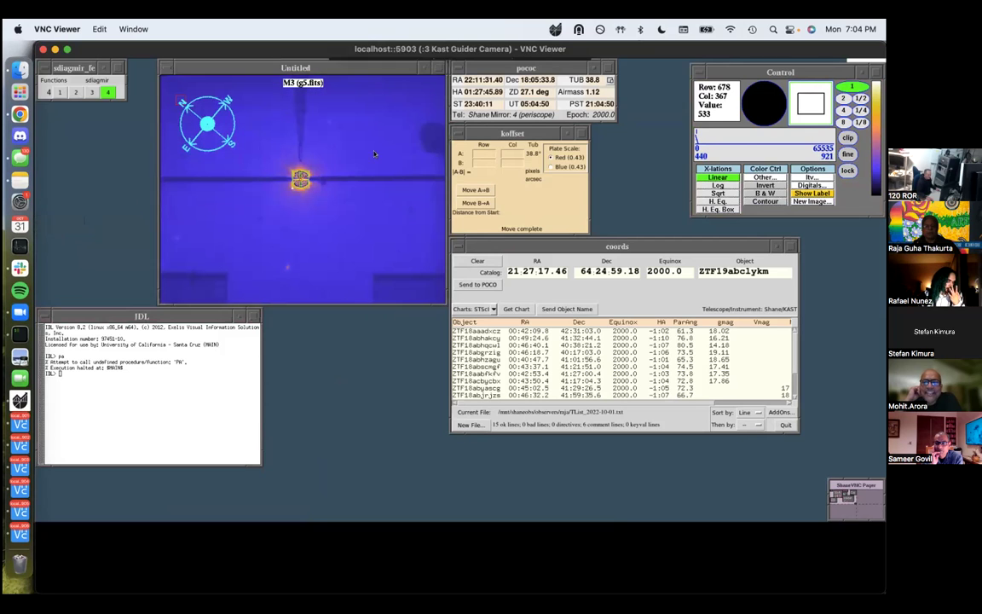
Step: Retype pa in IDL, then pop up the desktop's Root Menu of programs
left_click(336, 135)
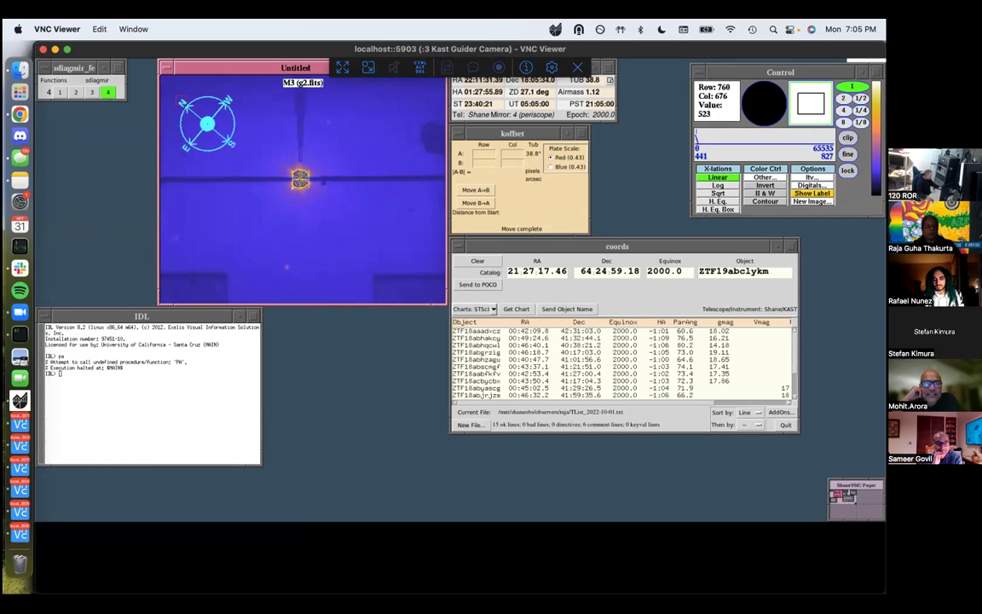
left_click(176, 418)
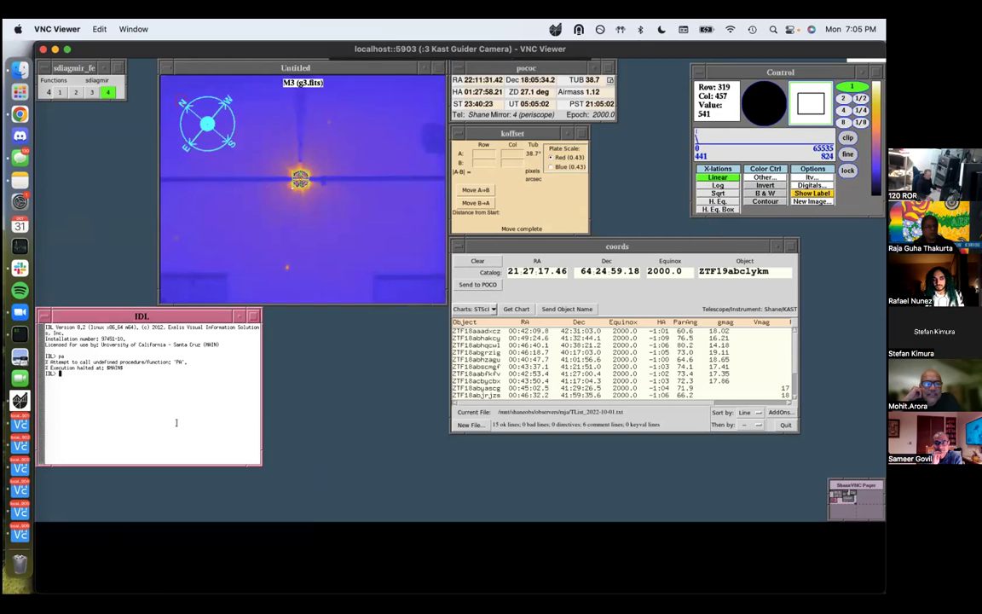
type("pa")
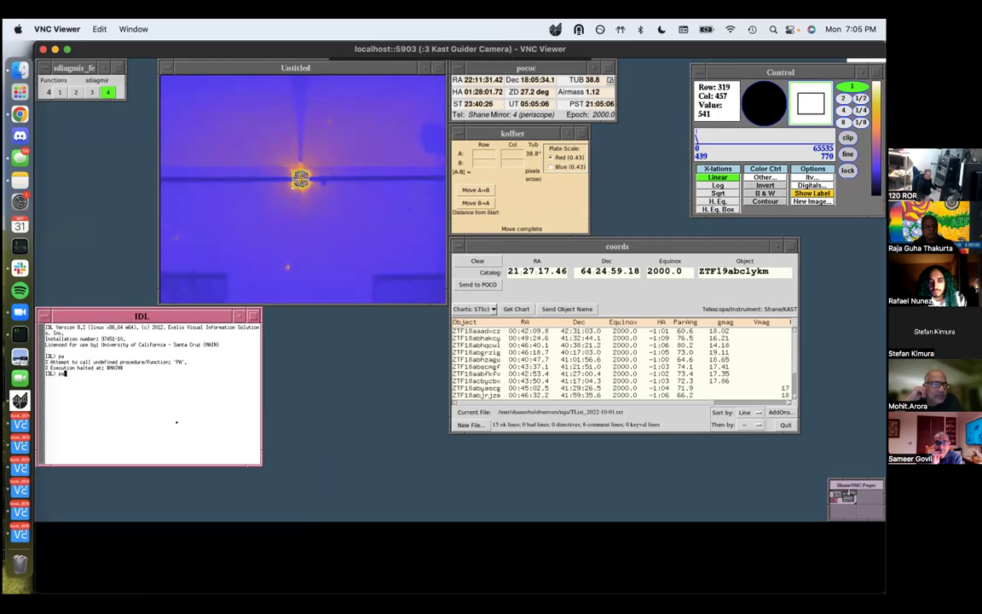
left_click(303, 355)
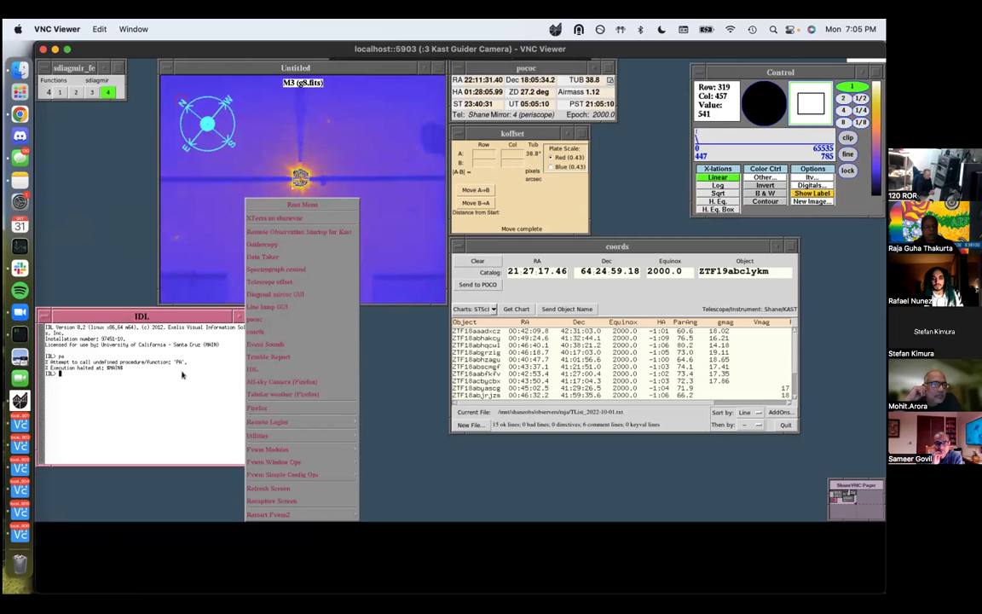
Step: Open an XTerm on shanevnc and launch the pa tub-angle program
left_click(256, 217)
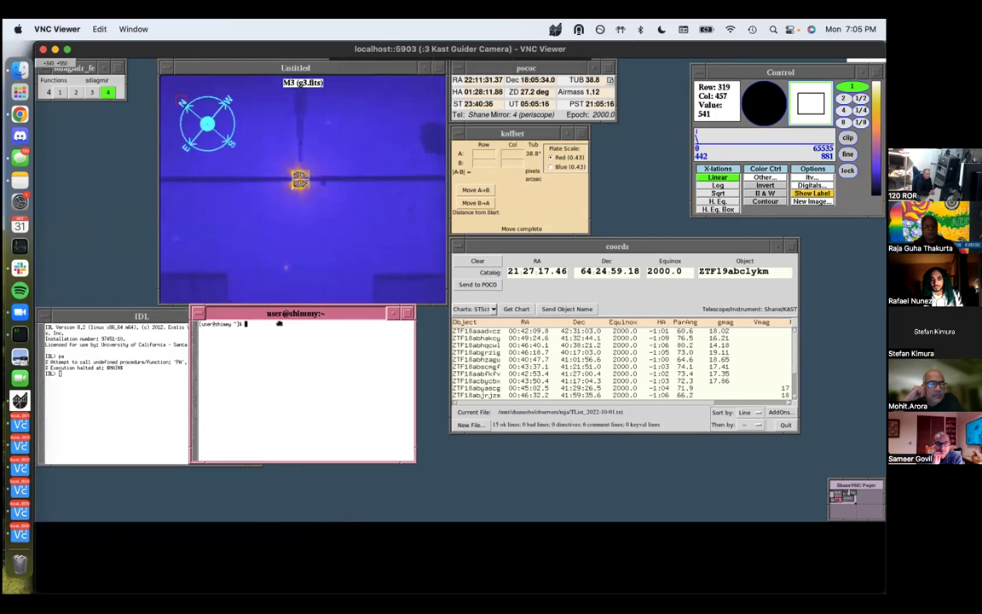
left_click(278, 334)
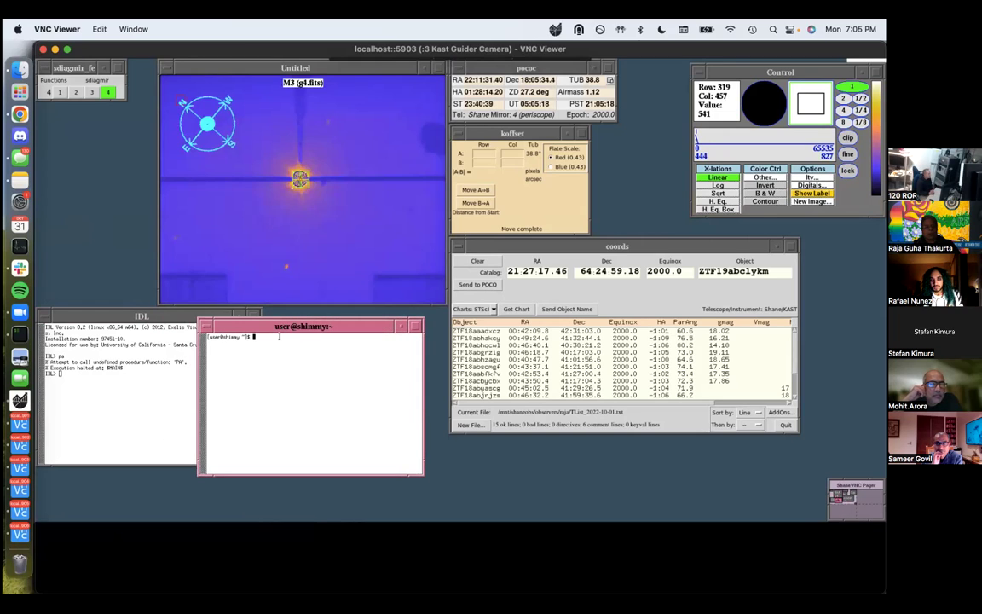
type("pa")
key("Return")
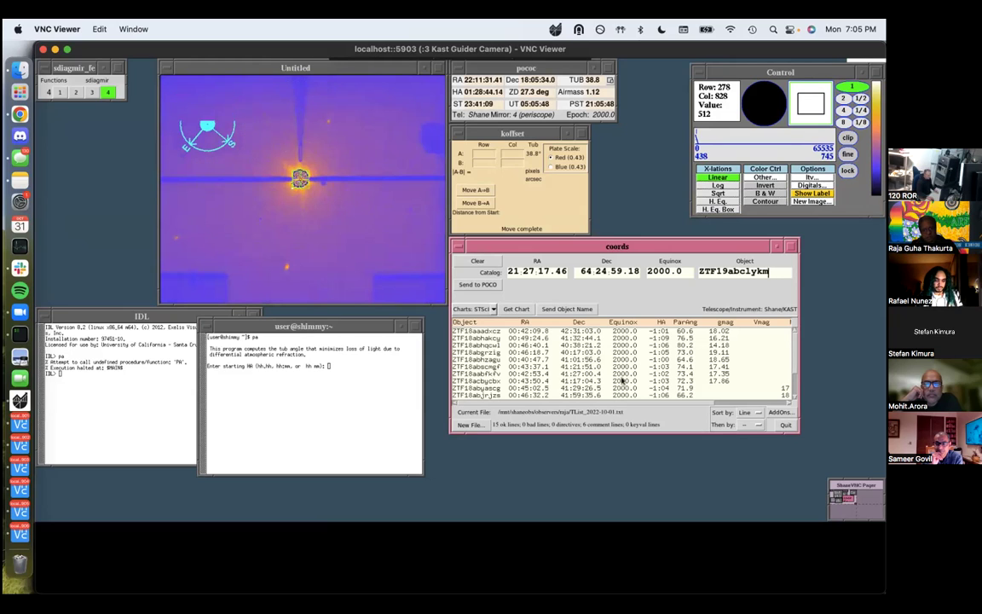
Step: Enter a mistyped starting hour angle in pa, then abort the run with Ctrl+C
left_click(383, 376)
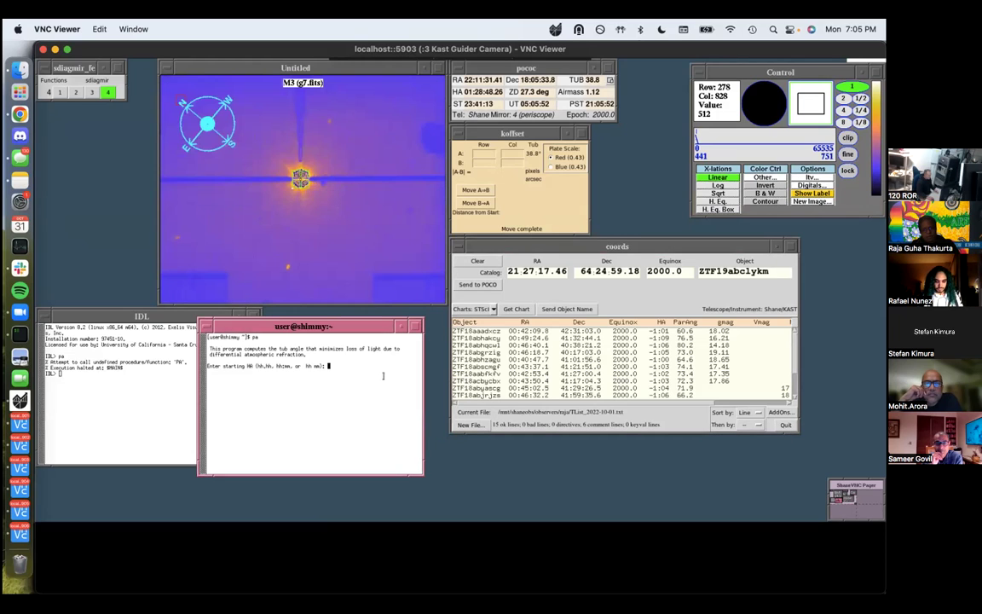
type("1")
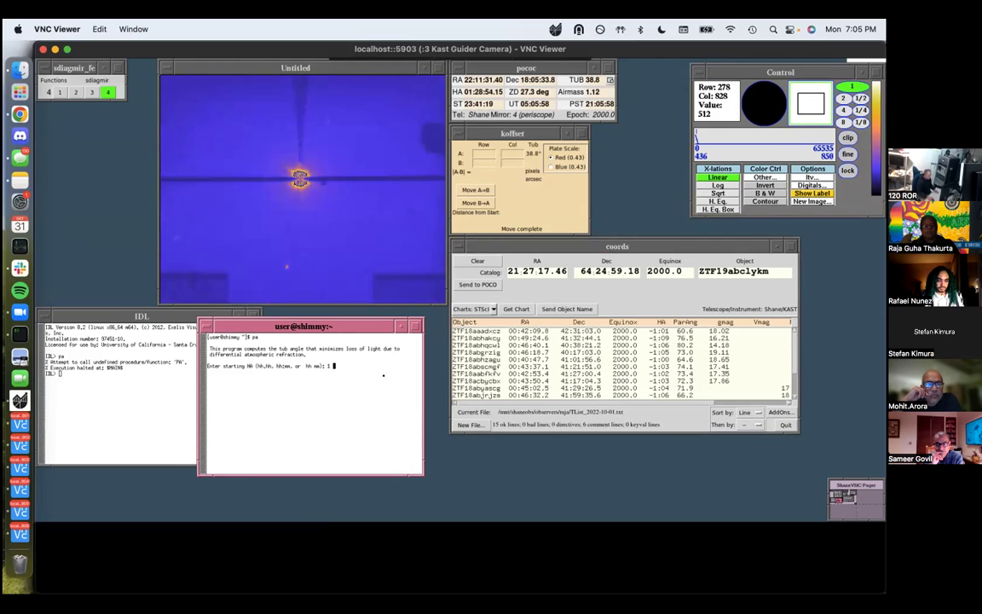
key("BackSpace")
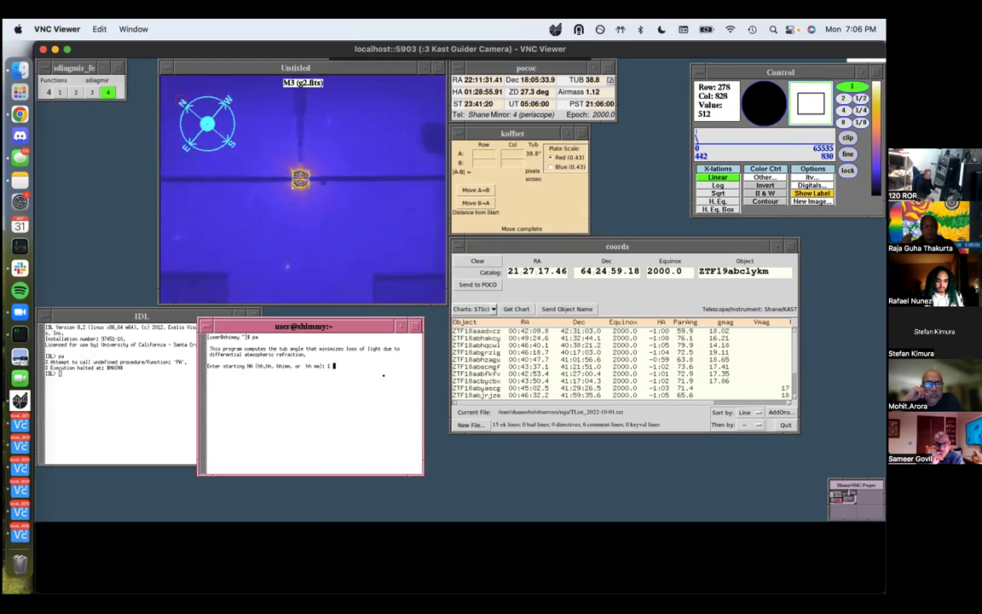
type("28")
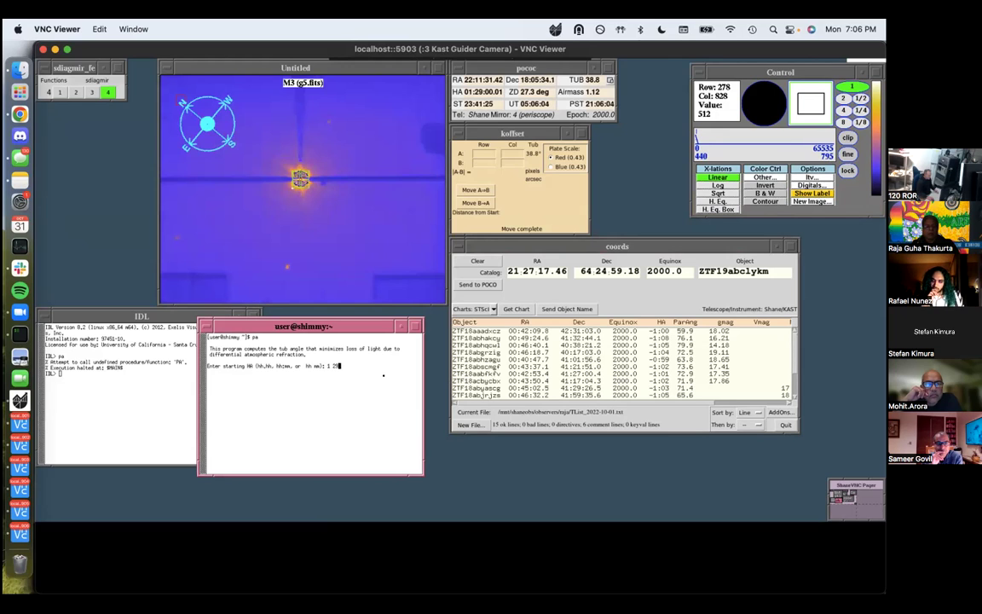
key("Return")
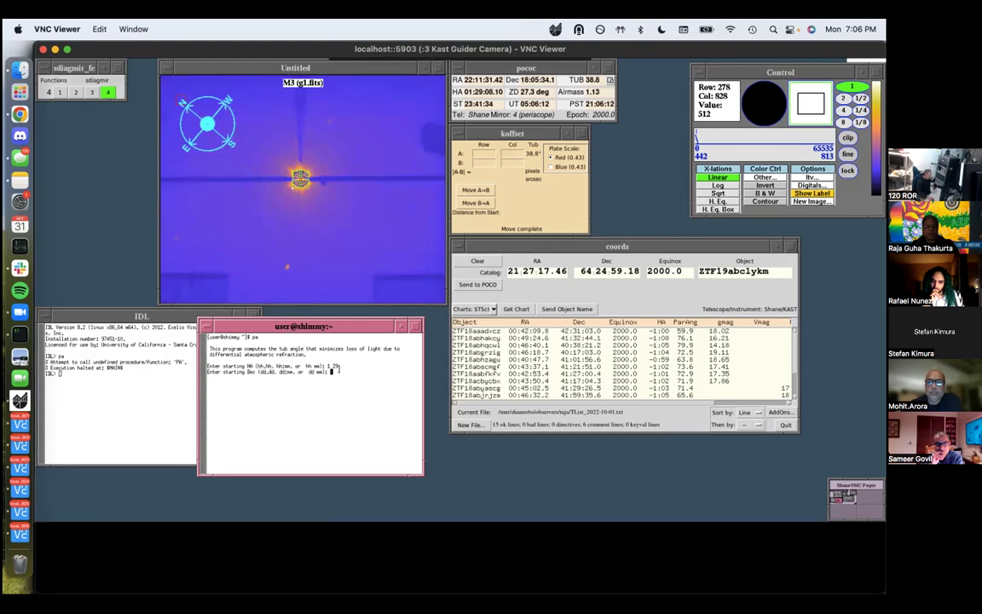
key("ctrl+c")
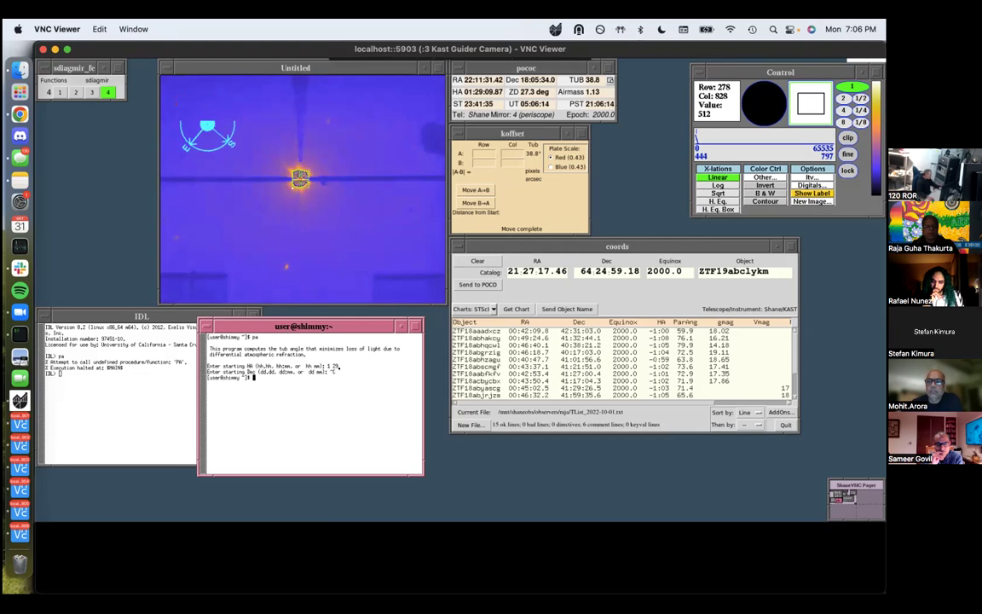
Step: Rerun pa with starting HA 01 29, Dec 64 25 and a 3000-second exposure
type("pa")
key("Return")
type("021")
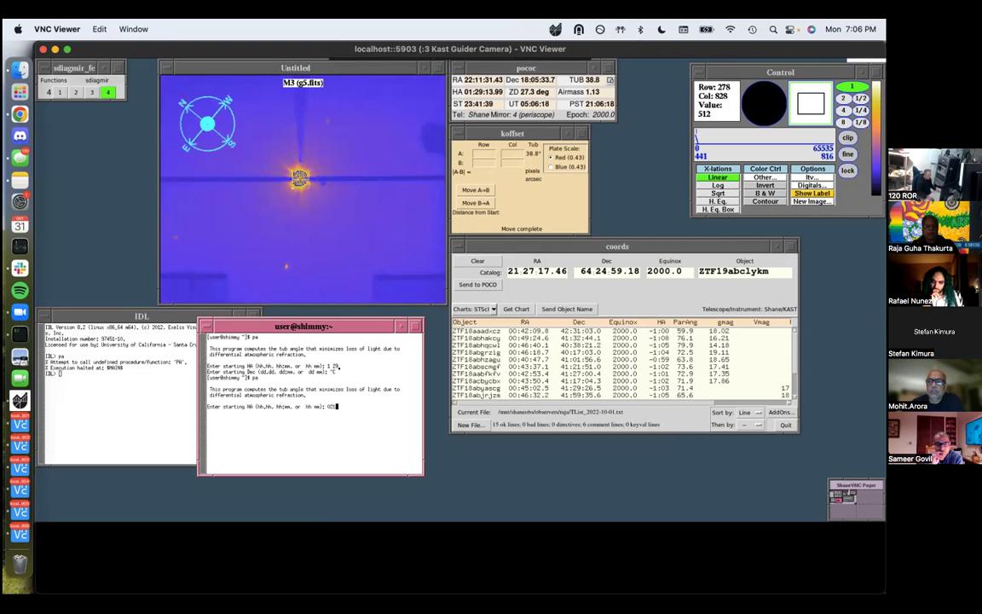
type(" 29")
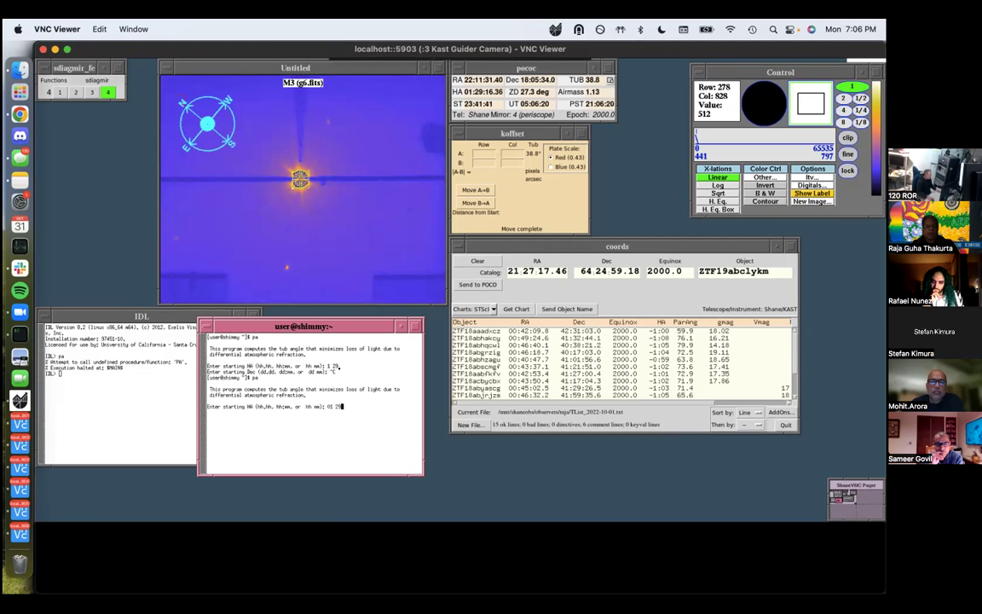
key("Return")
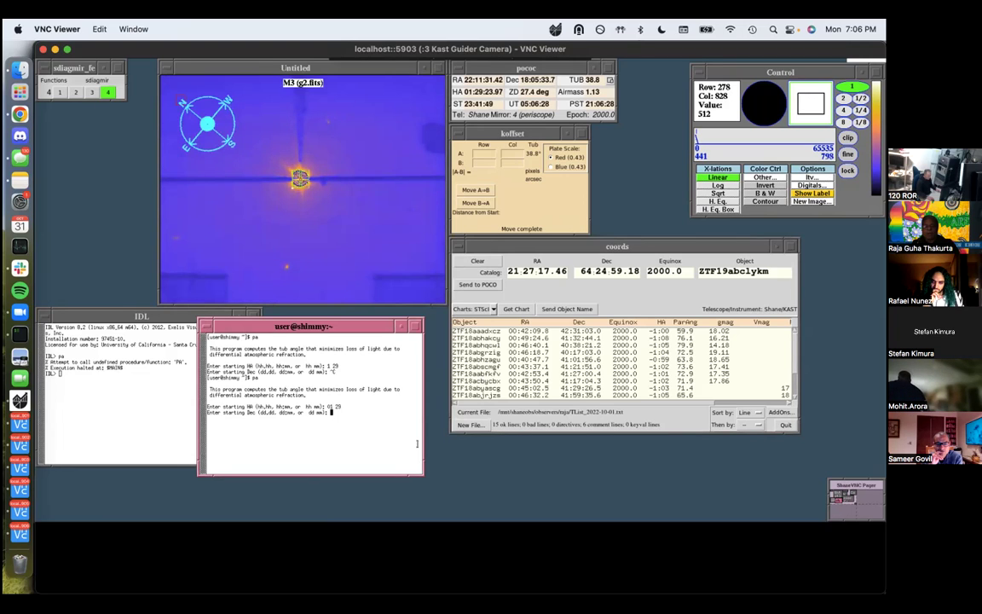
type("64")
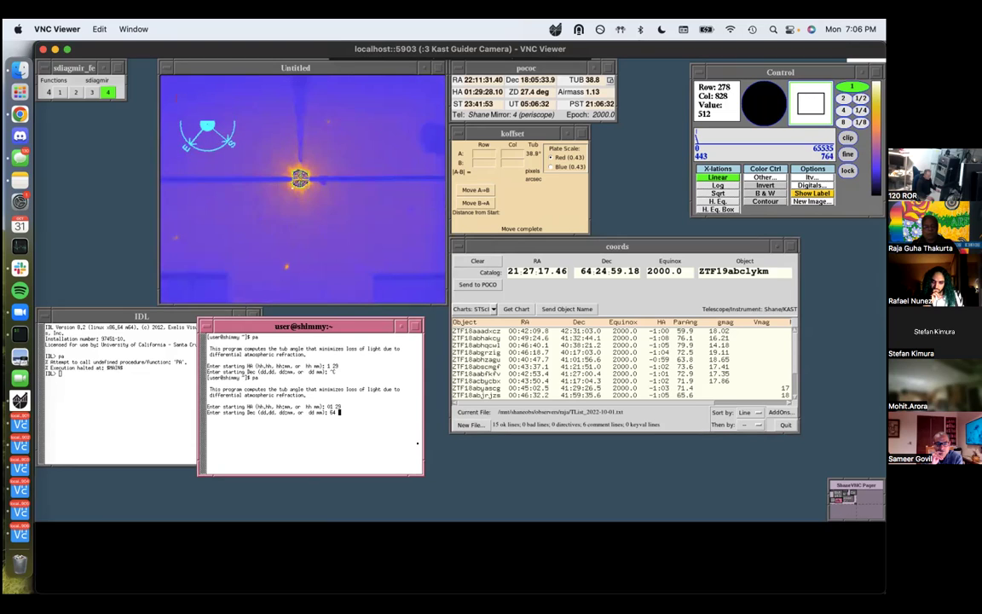
type(" 25")
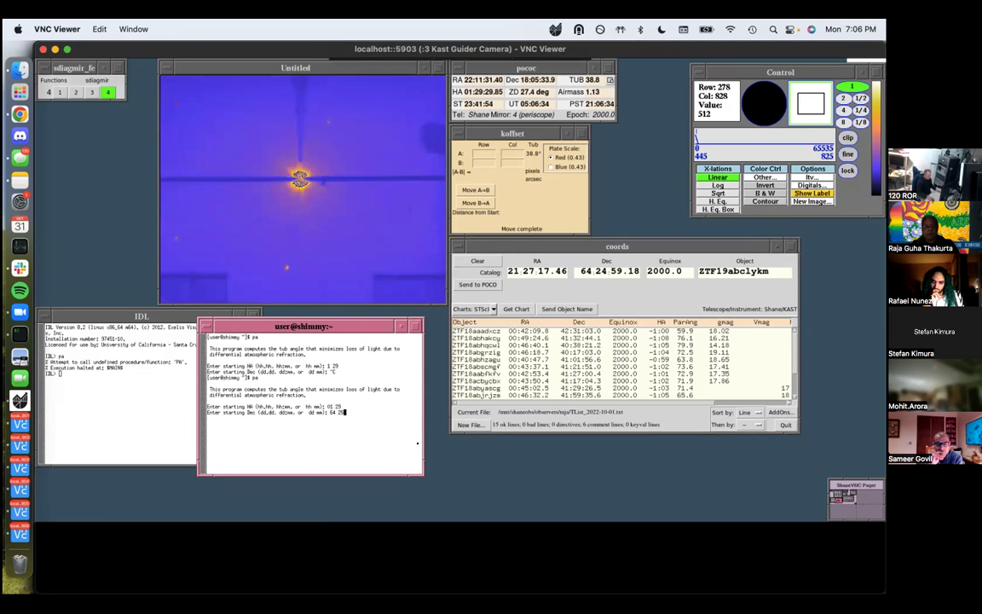
key("Return")
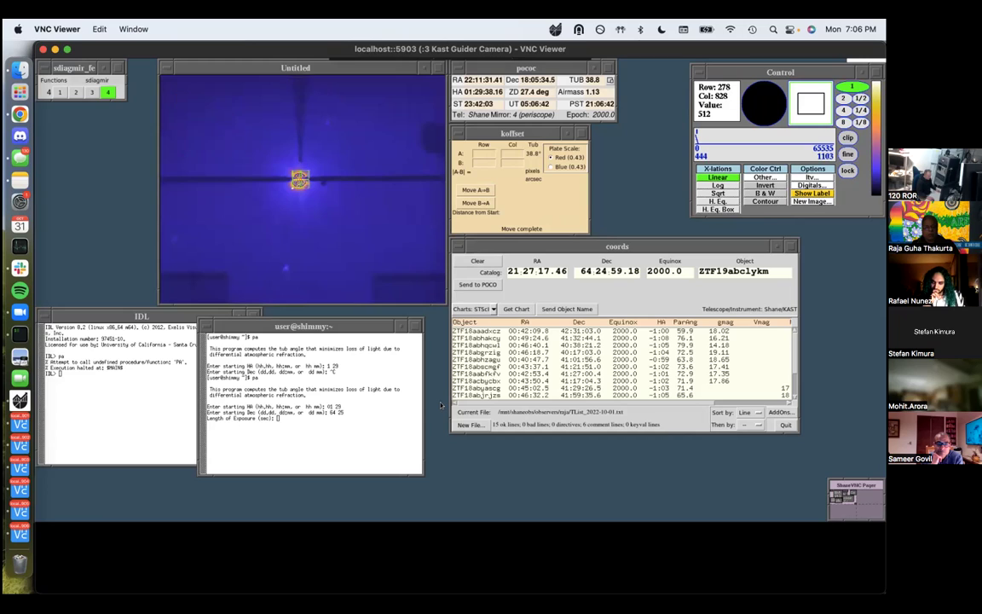
type("3000")
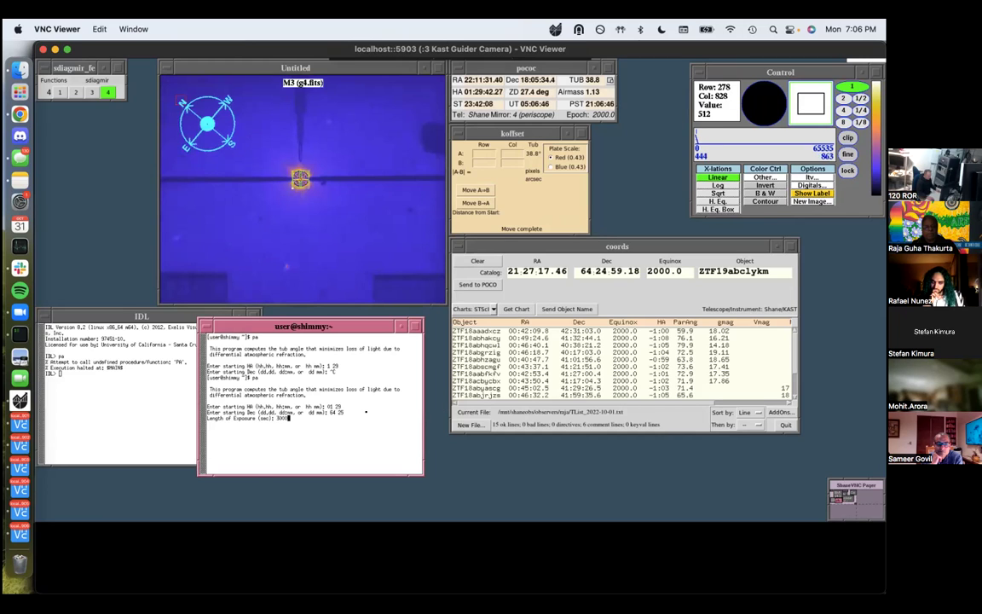
key("Return")
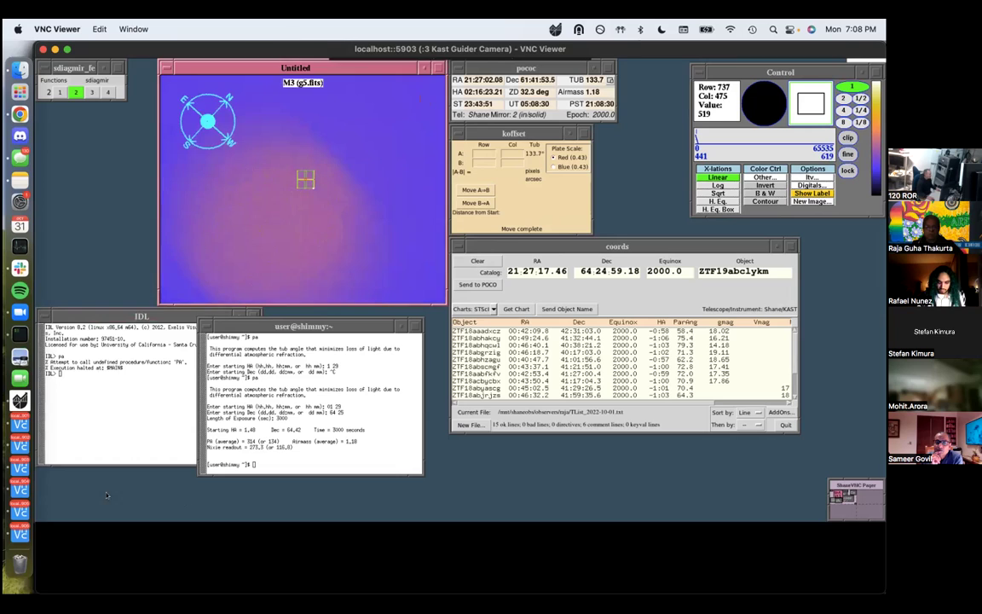
Step: On the Kast blue session, choose 0.5 in Kast motor control's Slit (arcsec) menu
left_click(20, 423)
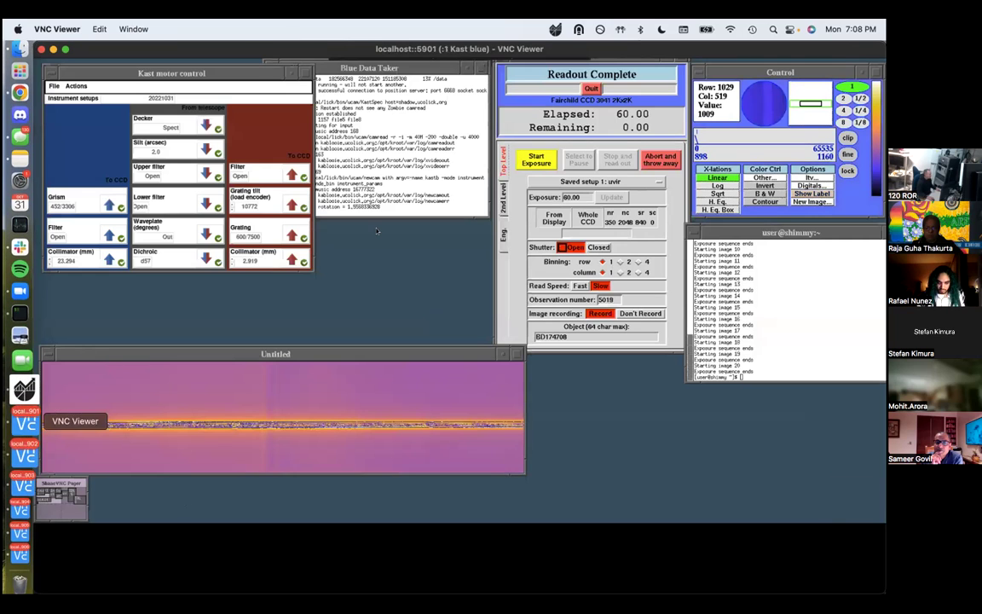
left_click(156, 151)
left_click(141, 170)
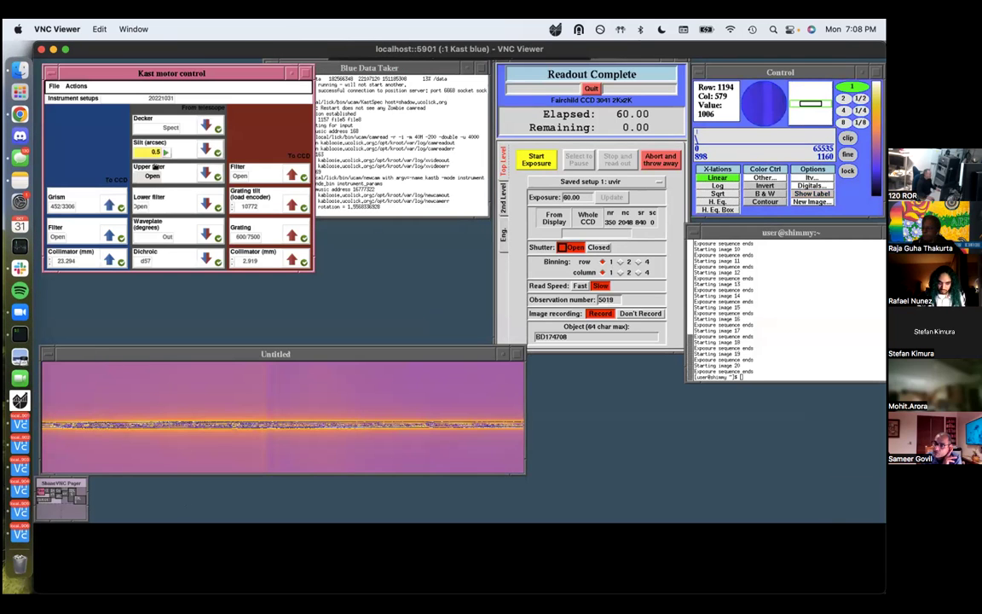